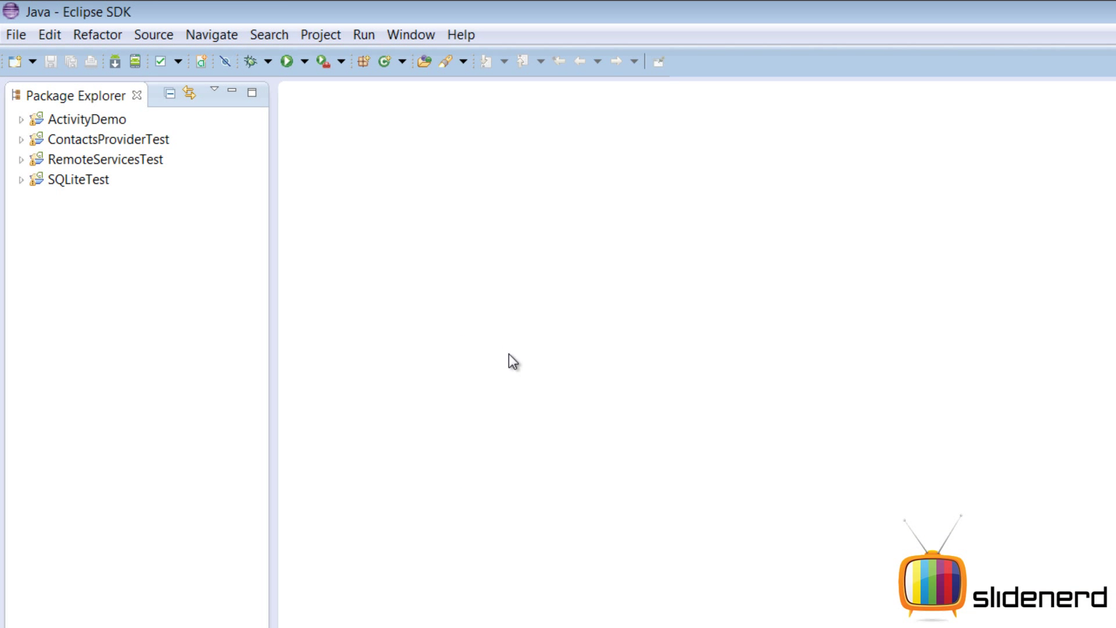
Step: Create a new Java project named Test
{"action": "left_click", "coordinate": [16, 34]}
{"action": "mouse_move", "coordinate": [45, 58]}
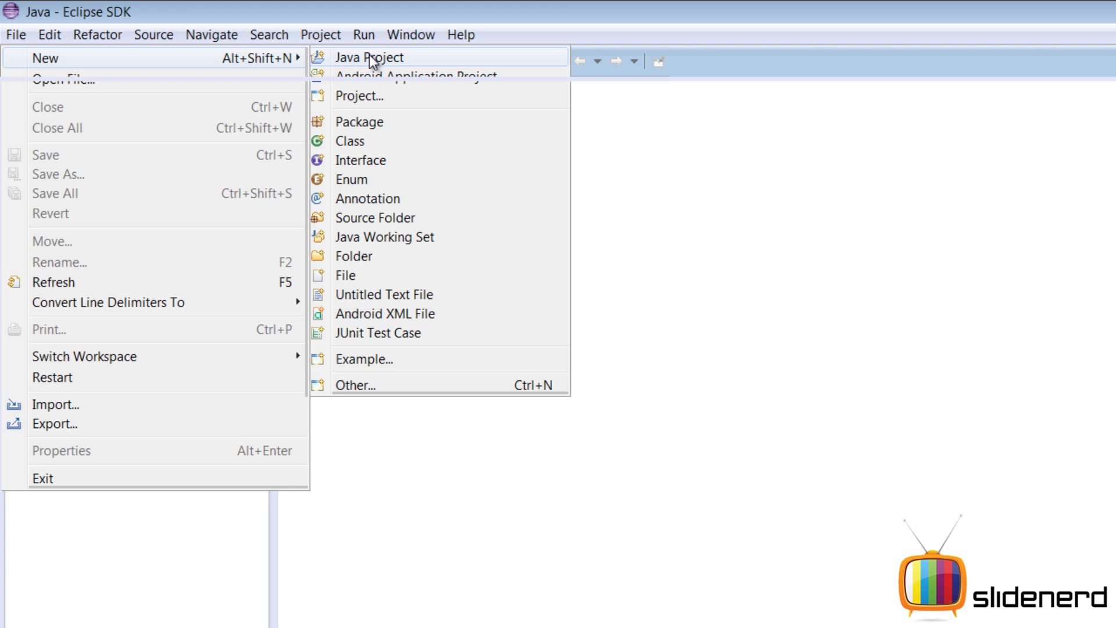
{"action": "left_click", "coordinate": [369, 56]}
{"action": "type", "text": "Tes"}
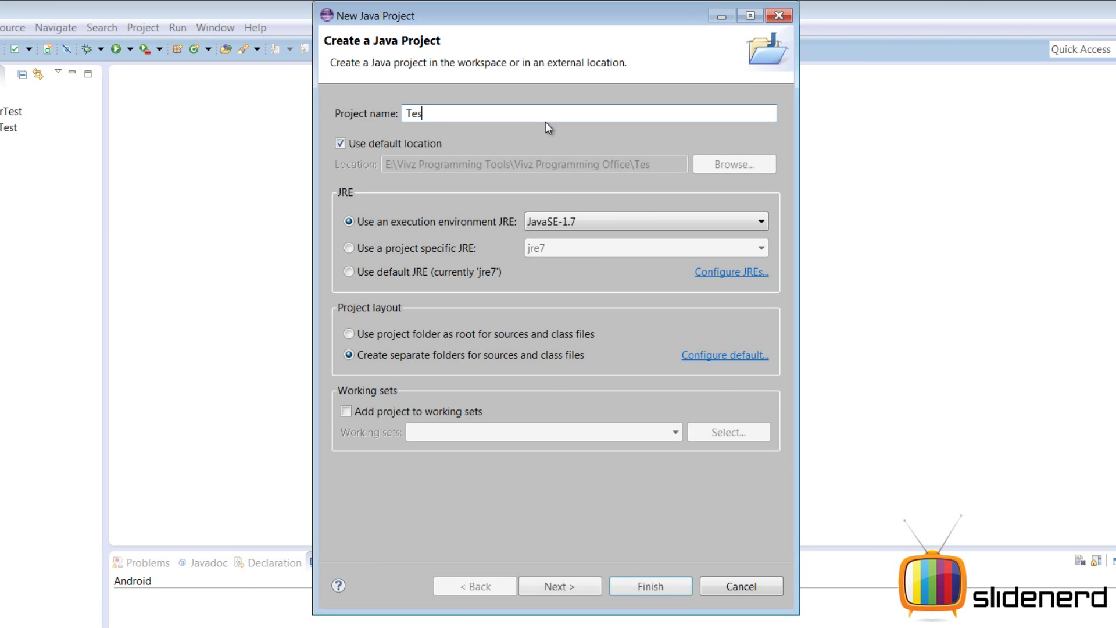
{"action": "type", "text": "t"}
{"action": "left_click", "coordinate": [641, 586]}
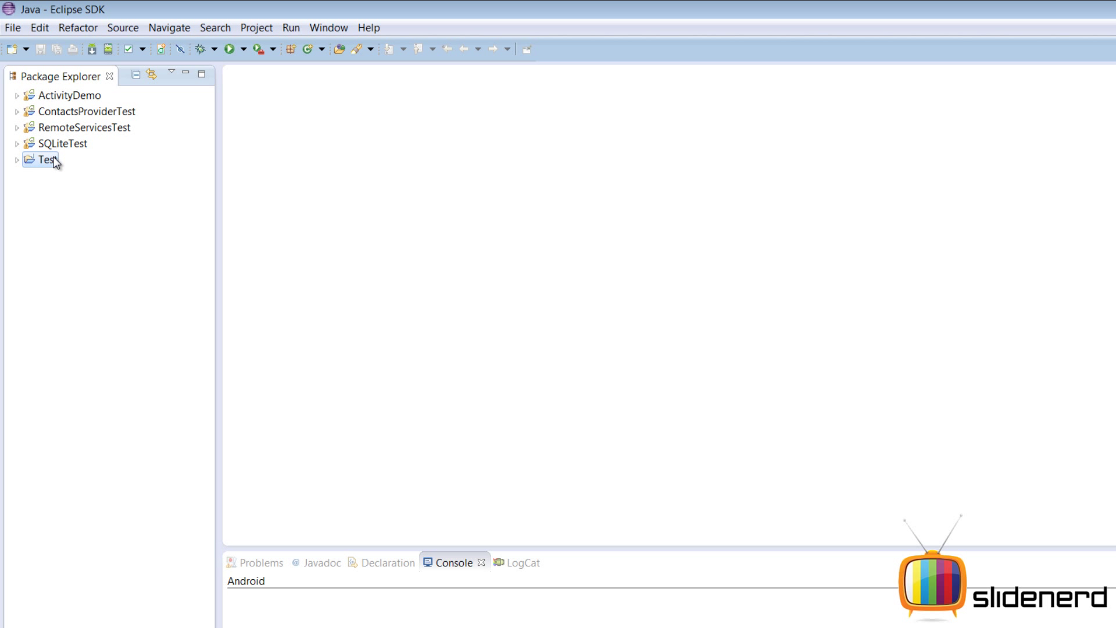
Step: Add a CharacterTest class with a main method stub to the Test project
{"action": "right_click", "coordinate": [54, 162]}
{"action": "mouse_move", "coordinate": [90, 166]}
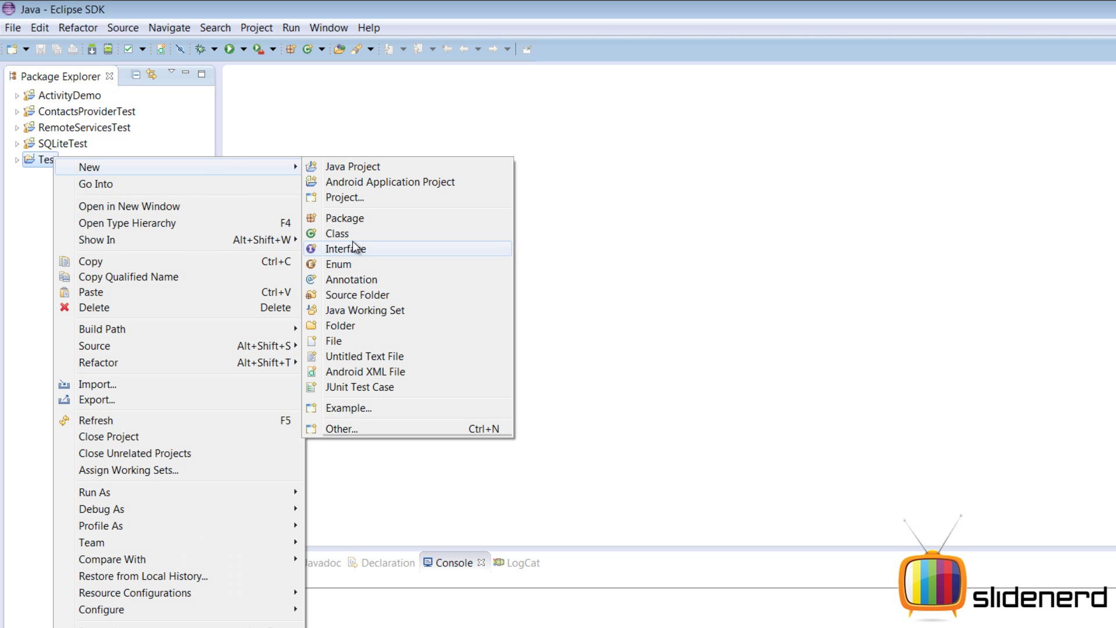
{"action": "left_click", "coordinate": [351, 235]}
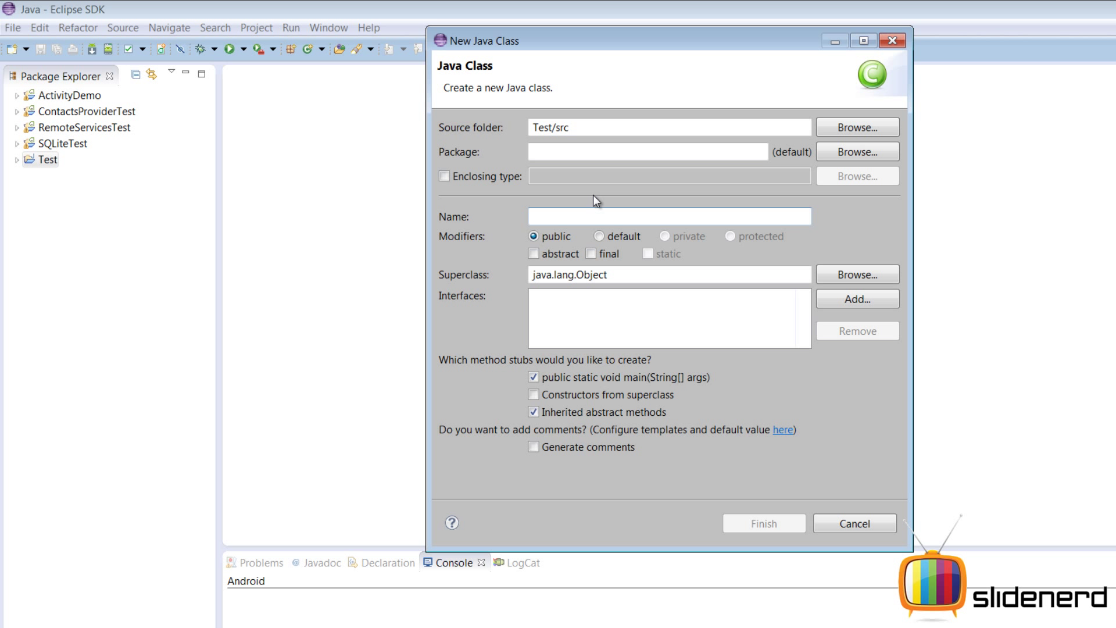
{"action": "type", "text": "Ch"}
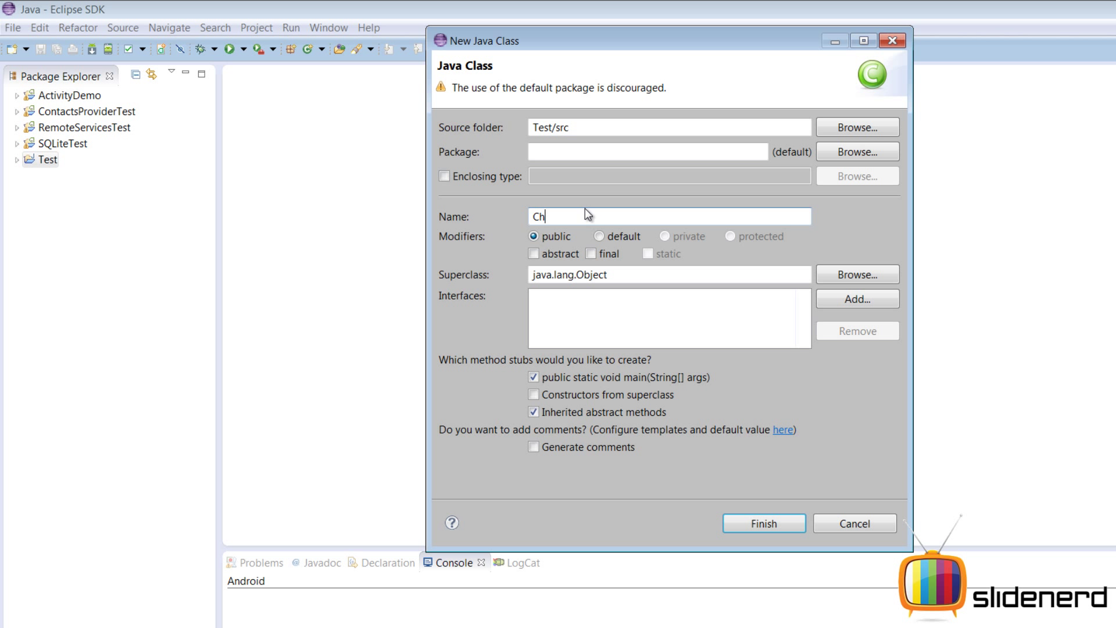
{"action": "type", "text": "aracter"}
{"action": "type", "text": "Test"}
{"action": "left_click", "coordinate": [764, 524]}
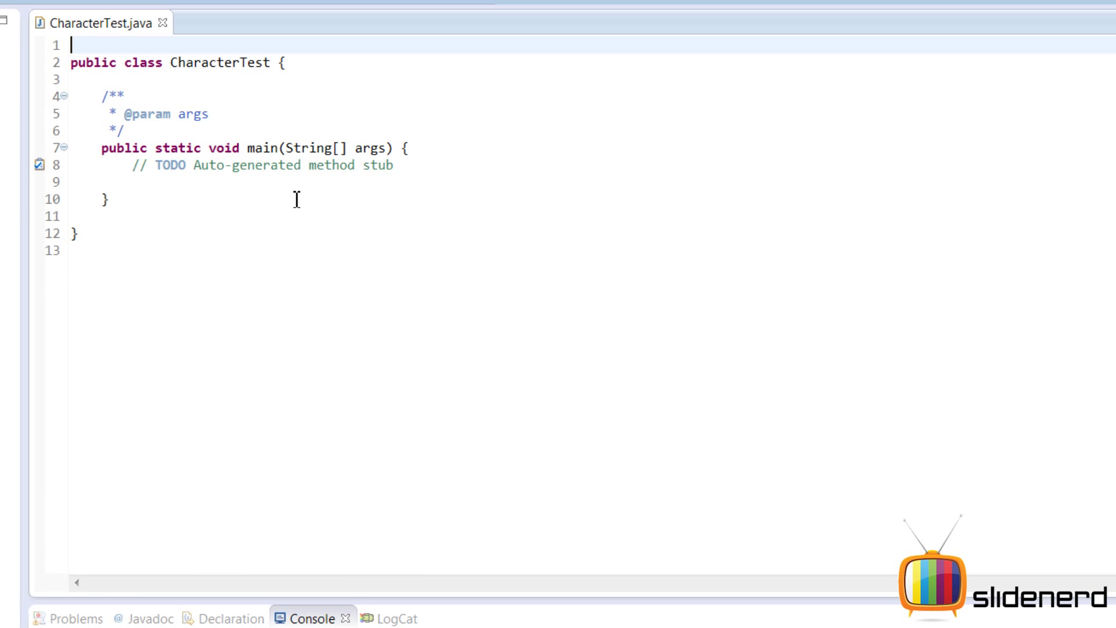
Step: Write main so char ch='A' is assigned into int x
{"action": "left_click", "coordinate": [272, 187]}
{"action": "key", "text": "Tab"}
{"action": "key", "text": "Tab"}
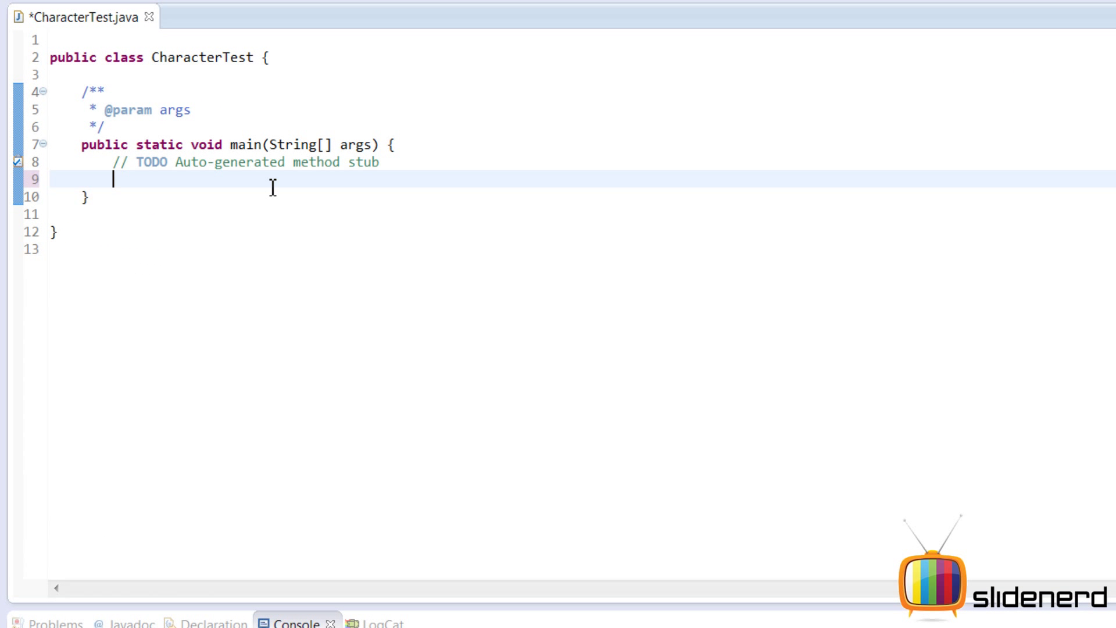
{"action": "type", "text": "ch"}
{"action": "type", "text": "ar ch="}
{"action": "type", "text": "'';"}
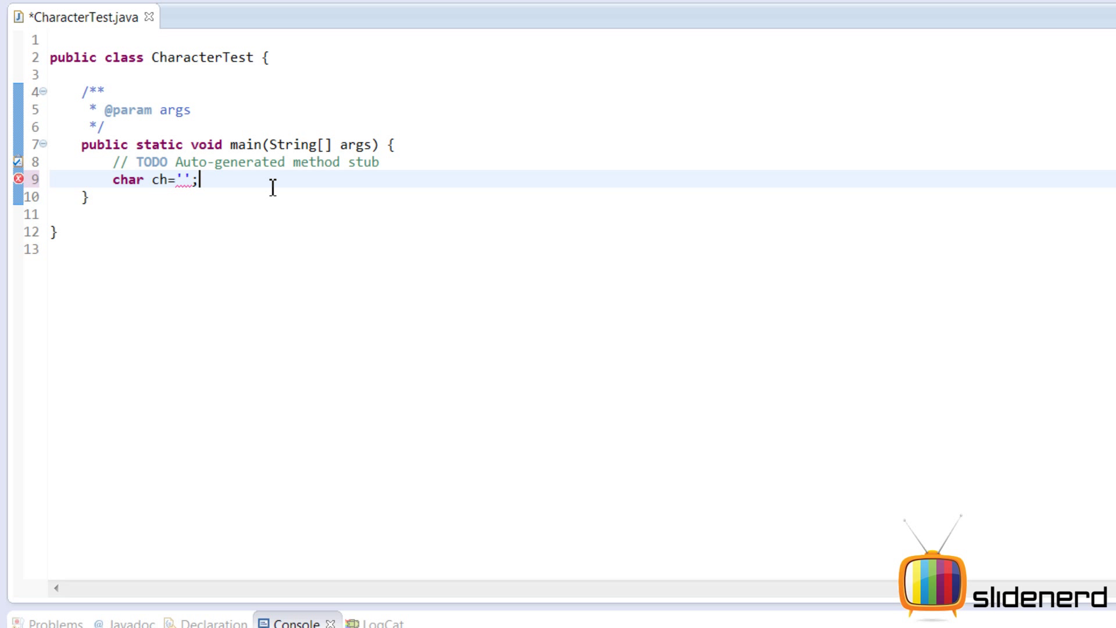
{"action": "key", "text": "Left"}
{"action": "key", "text": "Left"}
{"action": "type", "text": "A"}
{"action": "key", "text": "Return"}
{"action": "type", "text": "i"}
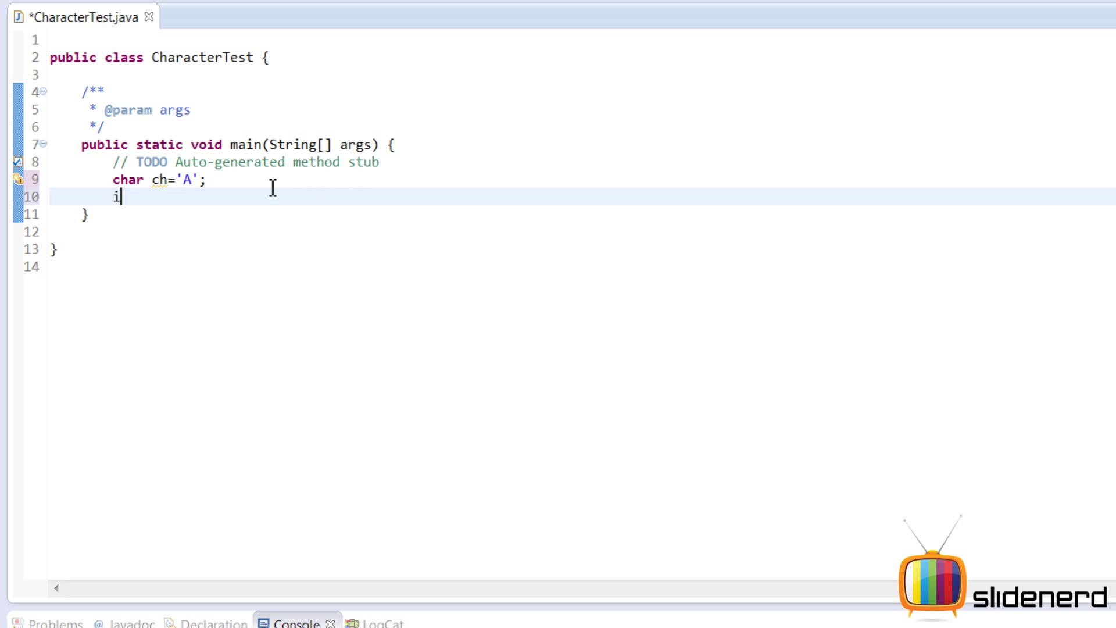
{"action": "type", "text": "nt x="}
{"action": "type", "text": "ch;"}
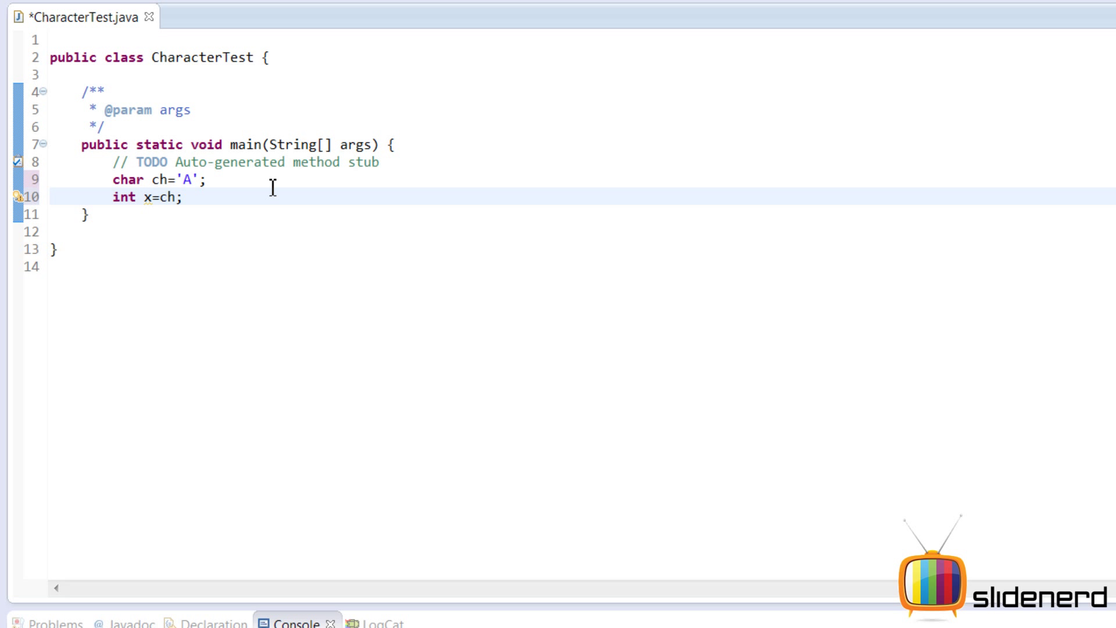
{"action": "key", "text": "Left"}
{"action": "key", "text": "Left"}
{"action": "key", "text": "Left"}
{"action": "key", "text": "Left"}
Step: Add System.out.println(x); on line 11, save, and restore the editor layout
{"action": "key", "text": "End"}
{"action": "key", "text": "Return"}
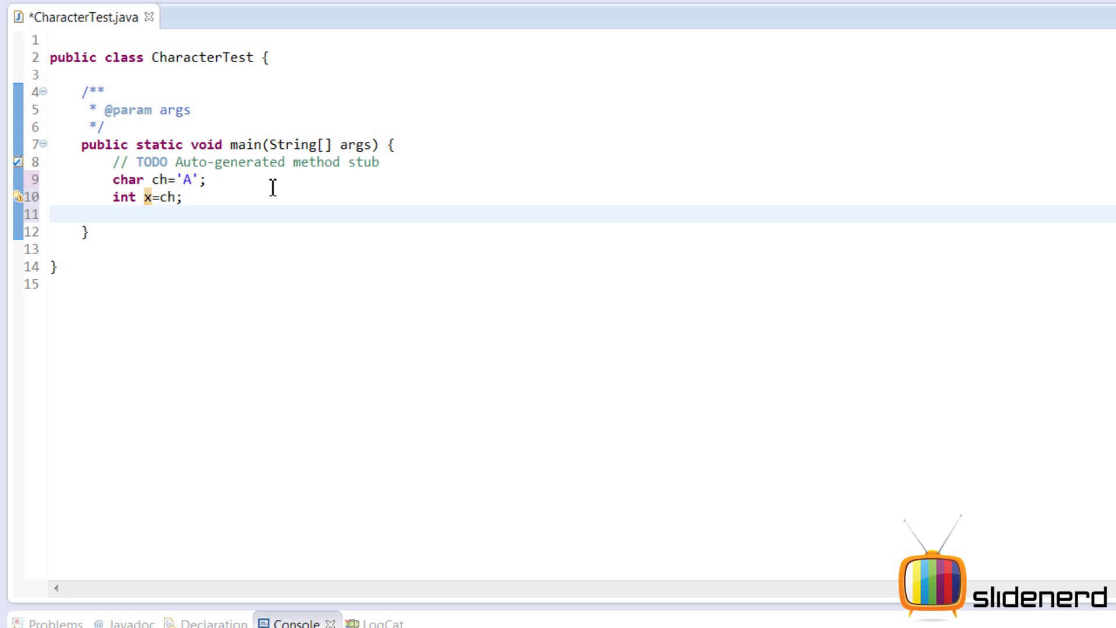
{"action": "type", "text": "System.out."}
{"action": "type", "text": "pr"}
{"action": "key", "text": "Up"}
{"action": "key", "text": "Up"}
{"action": "key", "text": "Up"}
{"action": "key", "text": "Up"}
{"action": "key", "text": "Up"}
{"action": "key", "text": "Up"}
{"action": "key", "text": "Return"}
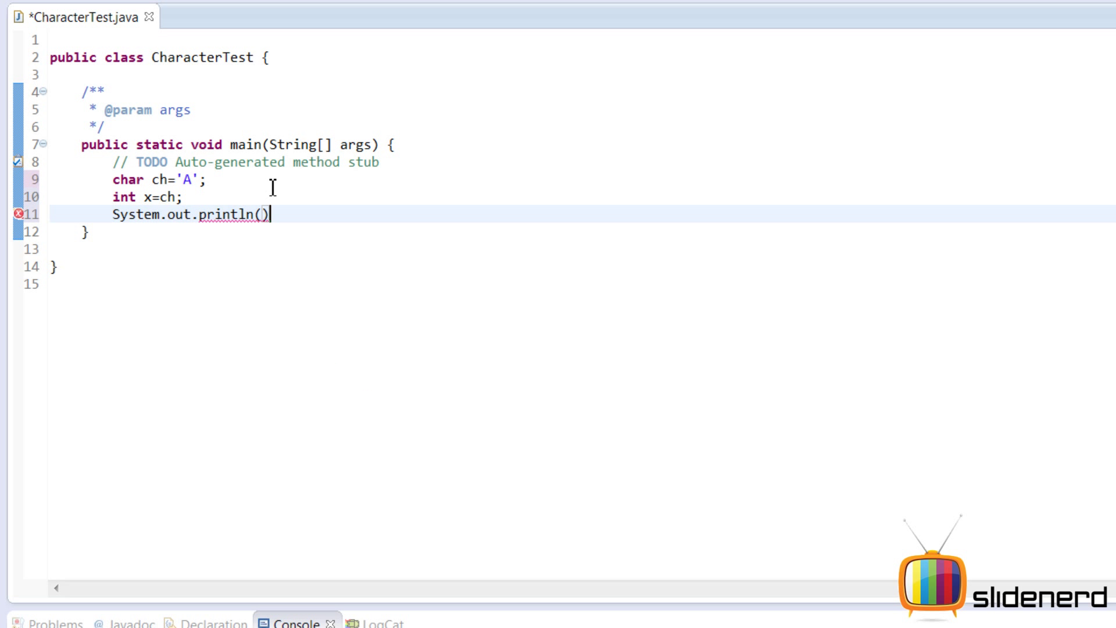
{"action": "type", "text": "x)"}
{"action": "type", "text": ";"}
{"action": "key", "text": "ctrl+s"}
{"action": "key", "text": "ctrl+m"}
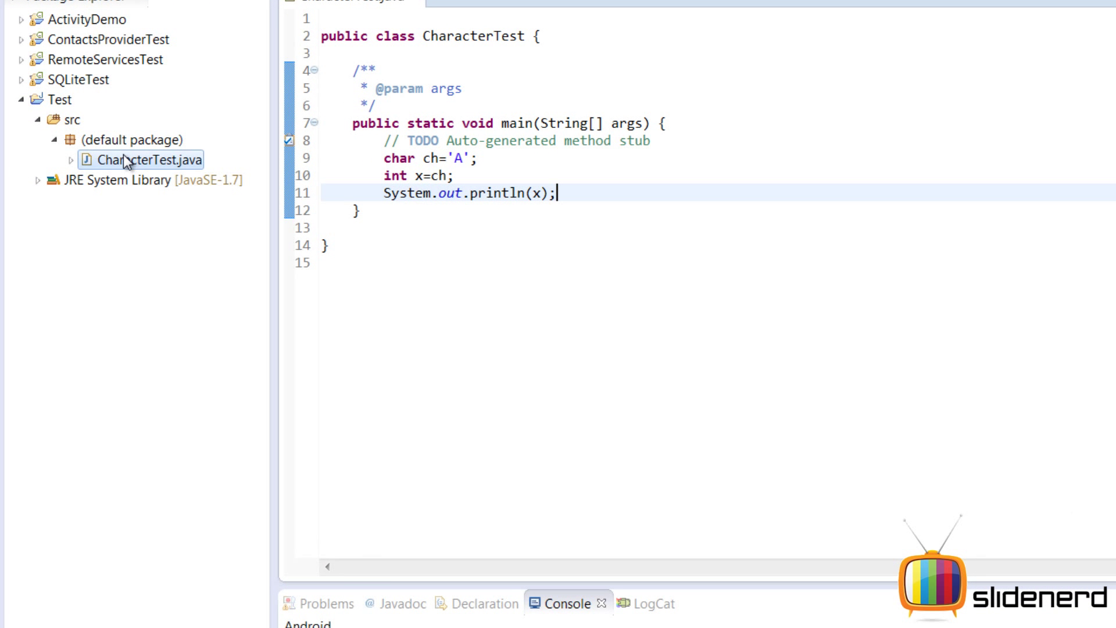
Step: Run CharacterTest as a Java application to print 65
{"action": "right_click", "coordinate": [123, 155]}
{"action": "mouse_move", "coordinate": [174, 581]}
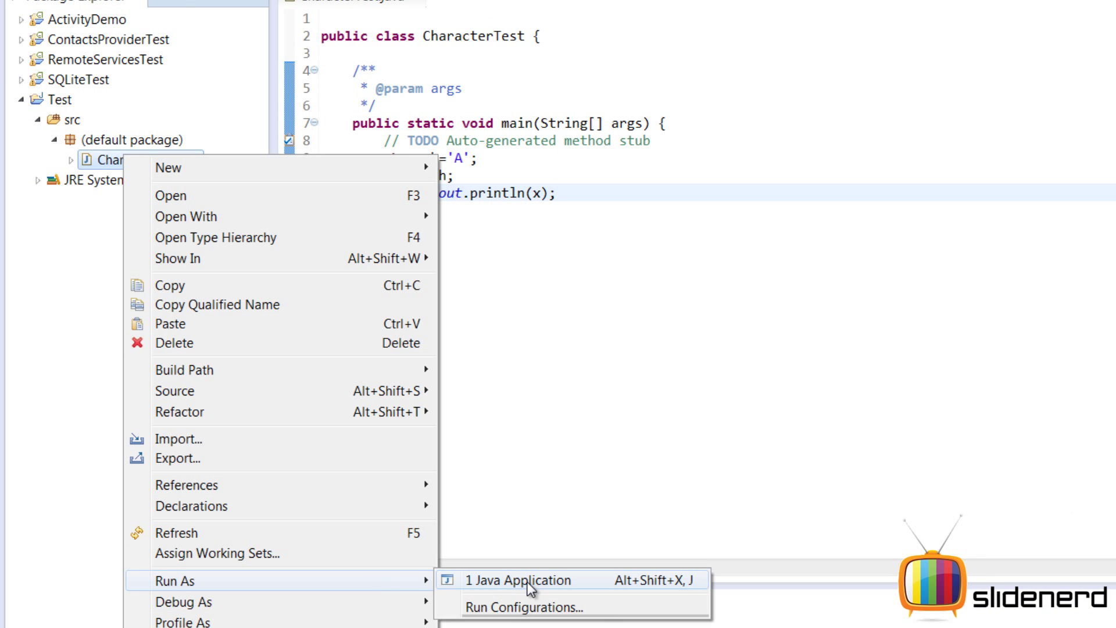
{"action": "left_click", "coordinate": [528, 581]}
{"action": "left_click", "coordinate": [130, 467]}
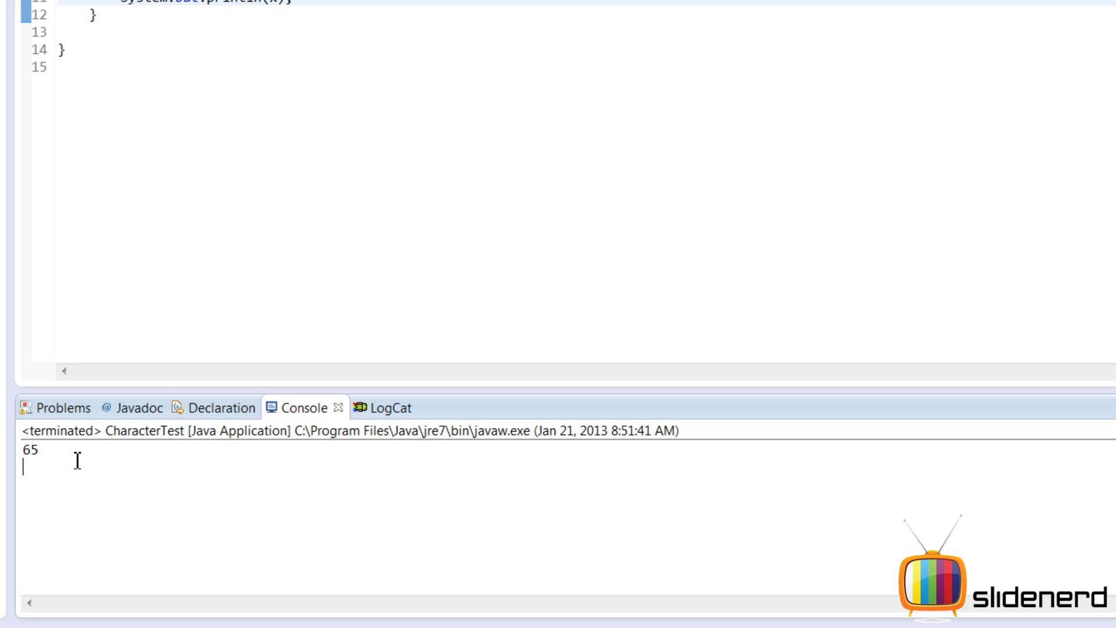
Step: Change the character 'A' to 'a' and rerun to print 97
{"action": "left_click", "coordinate": [190, 89]}
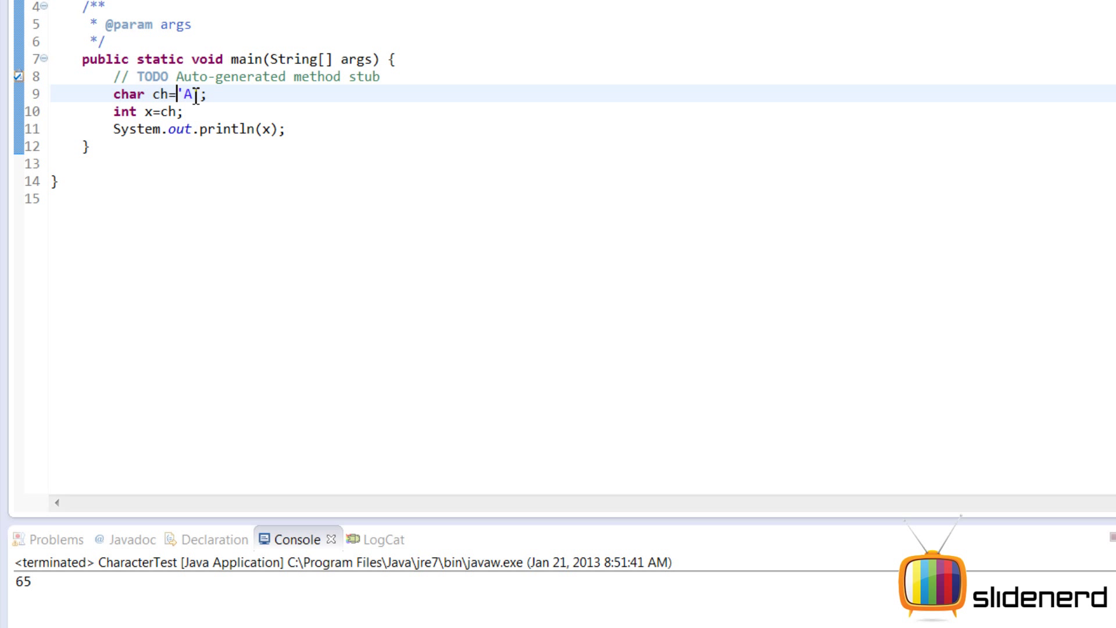
{"action": "key", "text": "BackSpace"}
{"action": "type", "text": "a"}
{"action": "right_click", "coordinate": [1, 100]}
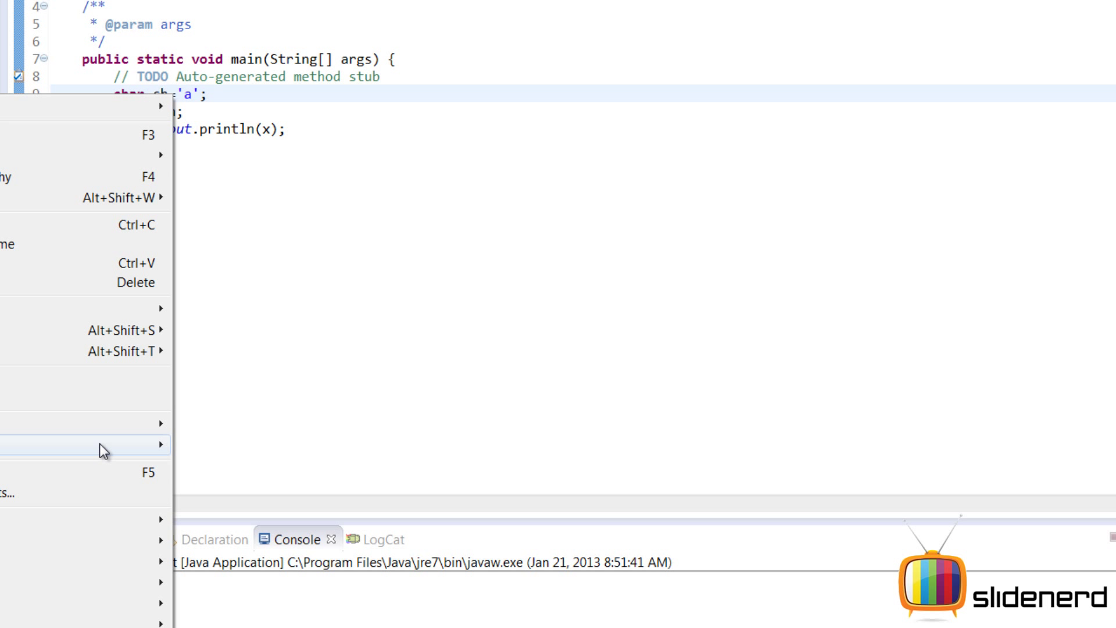
{"action": "mouse_move", "coordinate": [87, 520]}
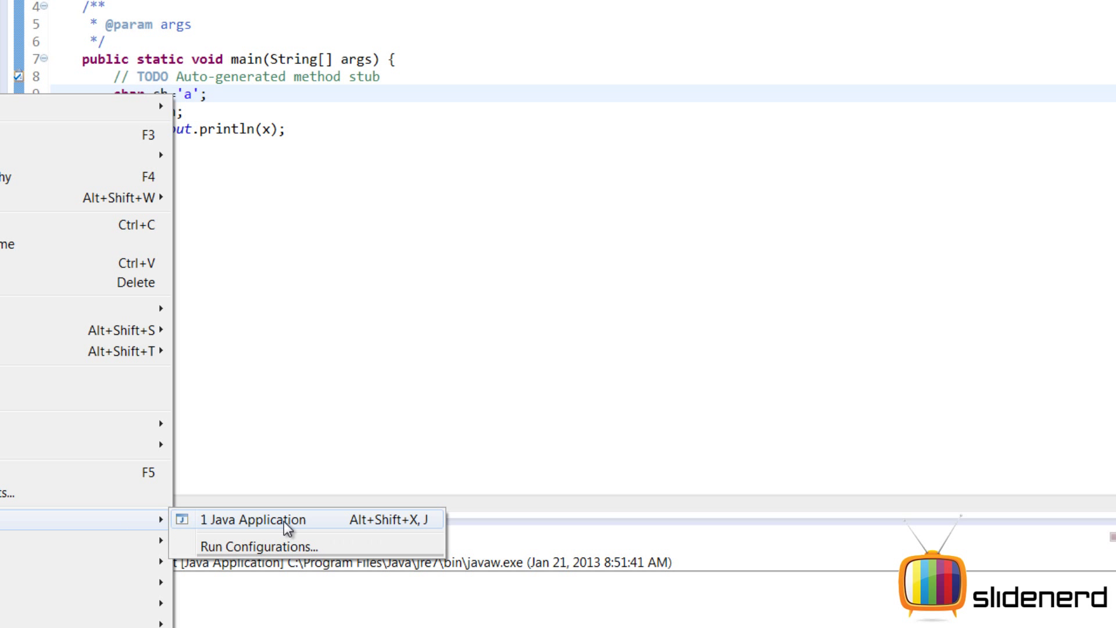
{"action": "left_click", "coordinate": [284, 521]}
{"action": "left_click", "coordinate": [144, 589]}
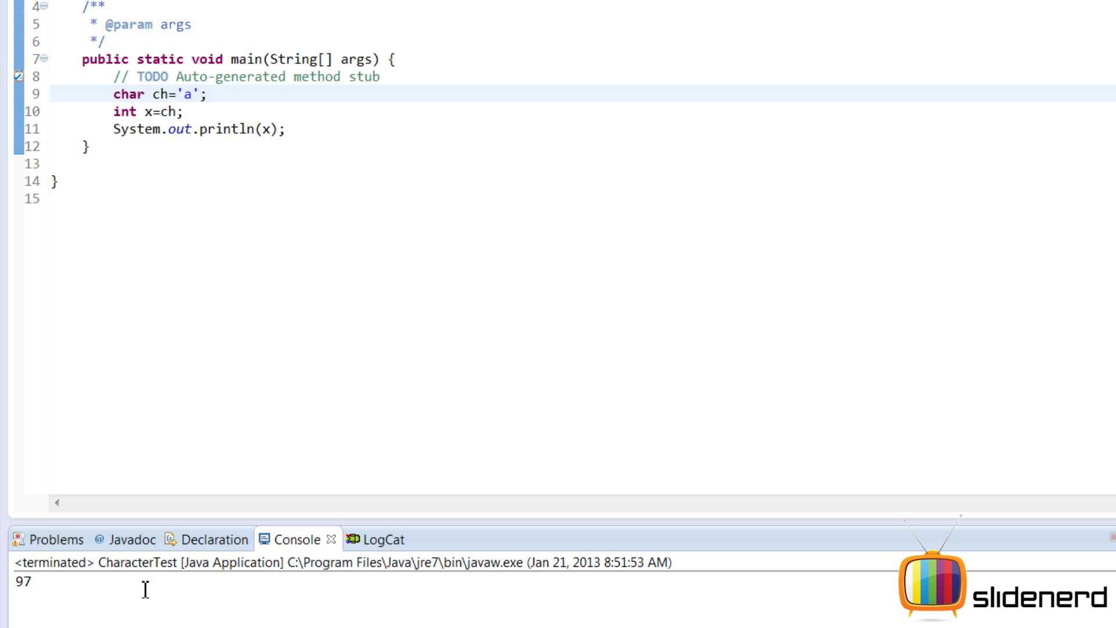
Step: Switch from Eclipse to the Windows desktop and open Chrome from the taskbar
{"action": "key", "text": "alt+Tab"}
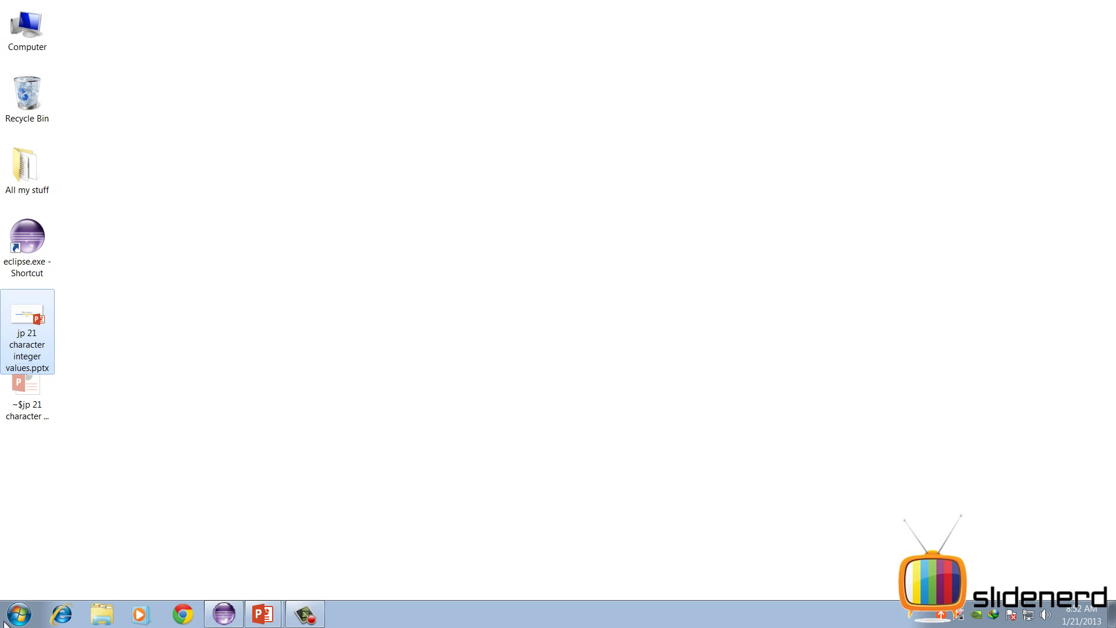
{"action": "left_click", "coordinate": [19, 614]}
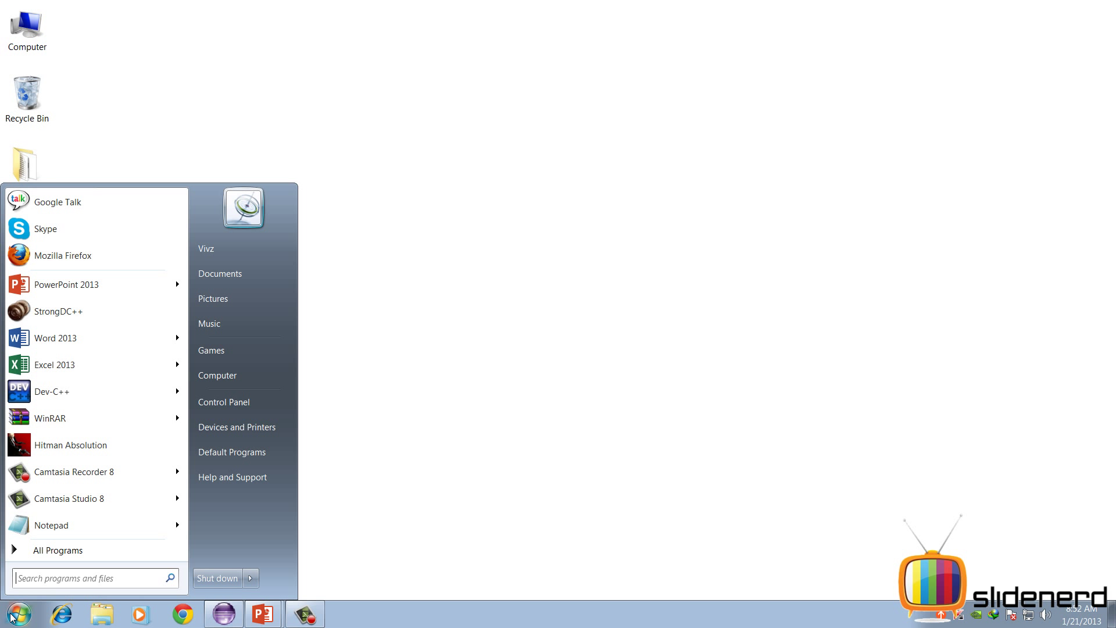
{"action": "left_click", "coordinate": [333, 301]}
{"action": "left_click", "coordinate": [458, 239]}
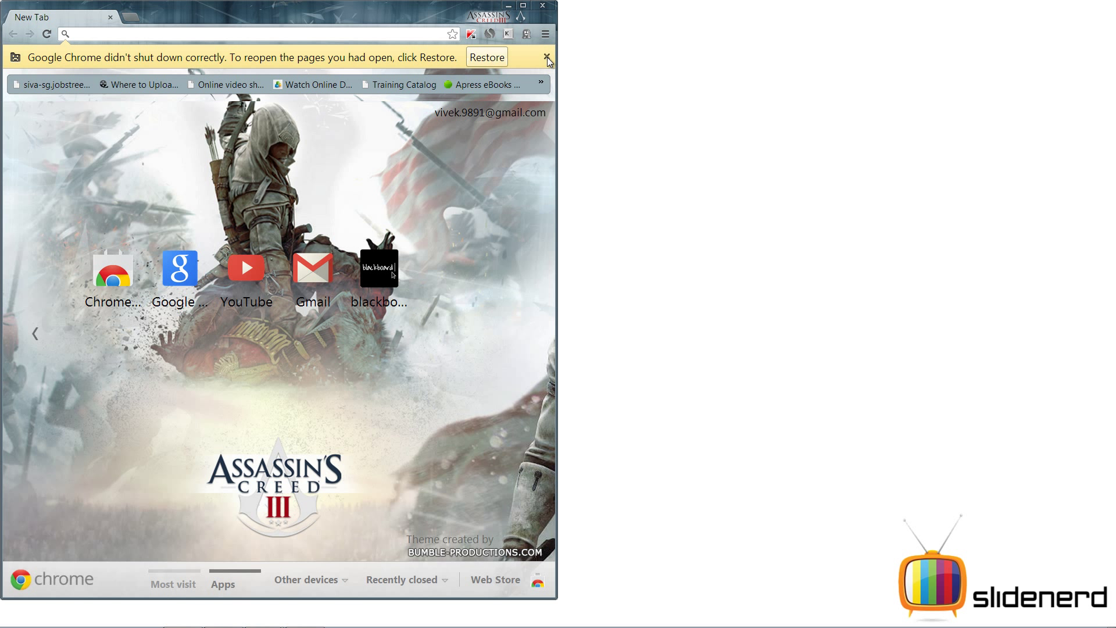
Step: Dismiss the restore notice and load the blackboard site from the New Tab page
{"action": "left_click", "coordinate": [546, 54]}
{"action": "left_click", "coordinate": [382, 255]}
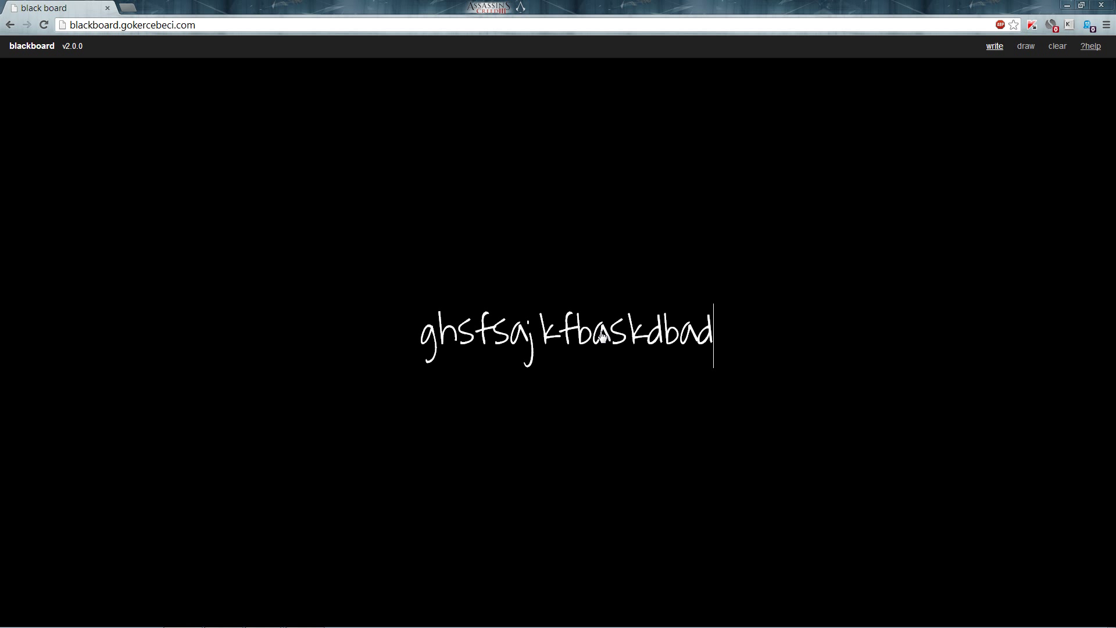
Step: Write sample letters on the blackboard and move through them, then return to Eclipse
{"action": "key", "text": "Left"}
{"action": "key", "text": "shift+Left"}
{"action": "key", "text": "shift+Left"}
{"action": "key", "text": "shift+Left"}
{"action": "key", "text": "shift+Left"}
{"action": "key", "text": "shift+Left"}
{"action": "key", "text": "Left"}
{"action": "key", "text": "Left"}
{"action": "key", "text": "End"}
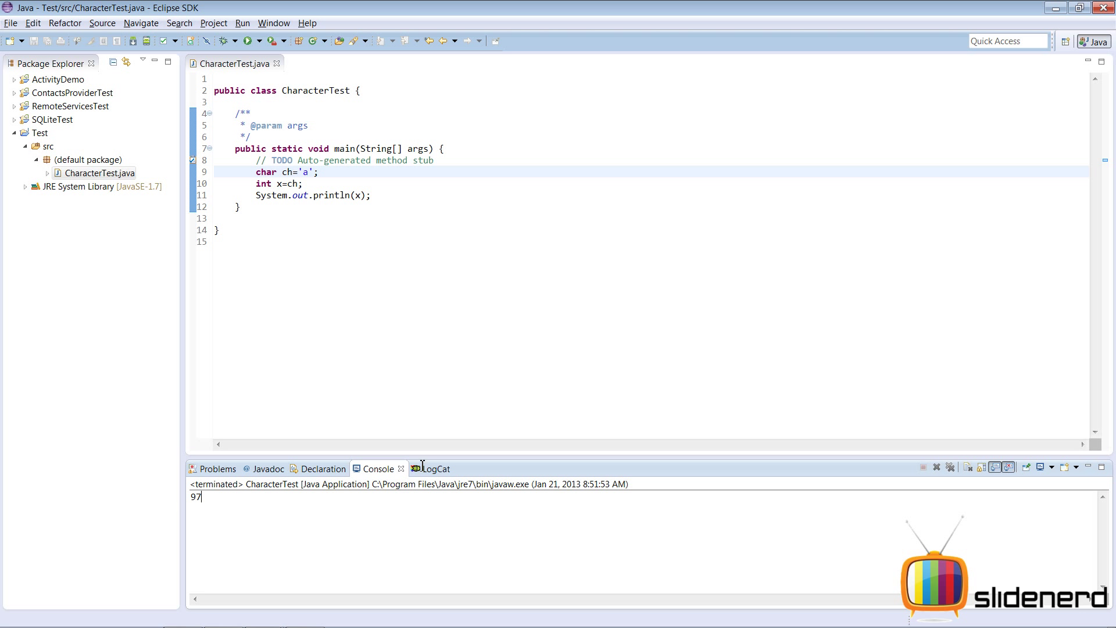
Step: Replace the char ch line with a println prompt reading 'Enter character'
{"action": "left_click", "coordinate": [358, 173]}
{"action": "key", "text": "Return"}
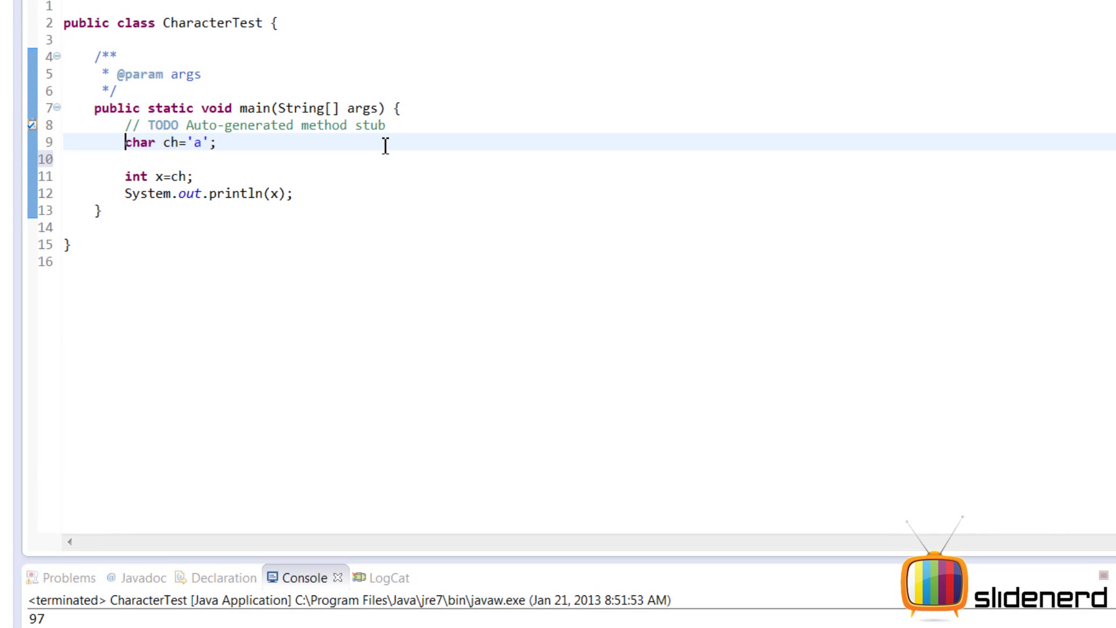
{"action": "key", "text": "shift+End"}
{"action": "type", "text": "S"}
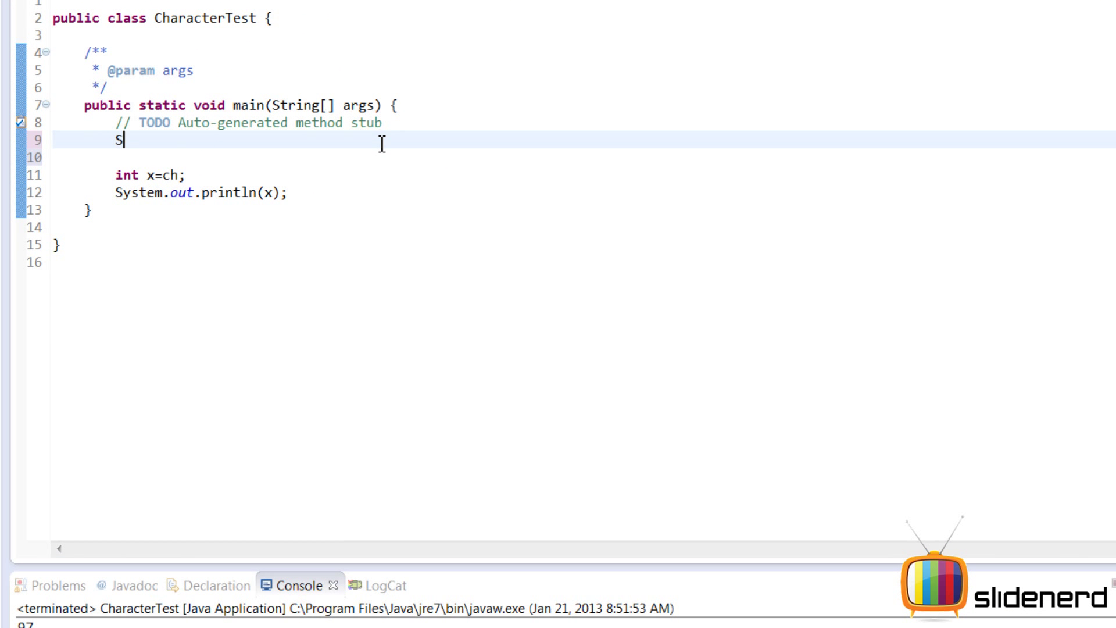
{"action": "type", "text": "ystem.out."}
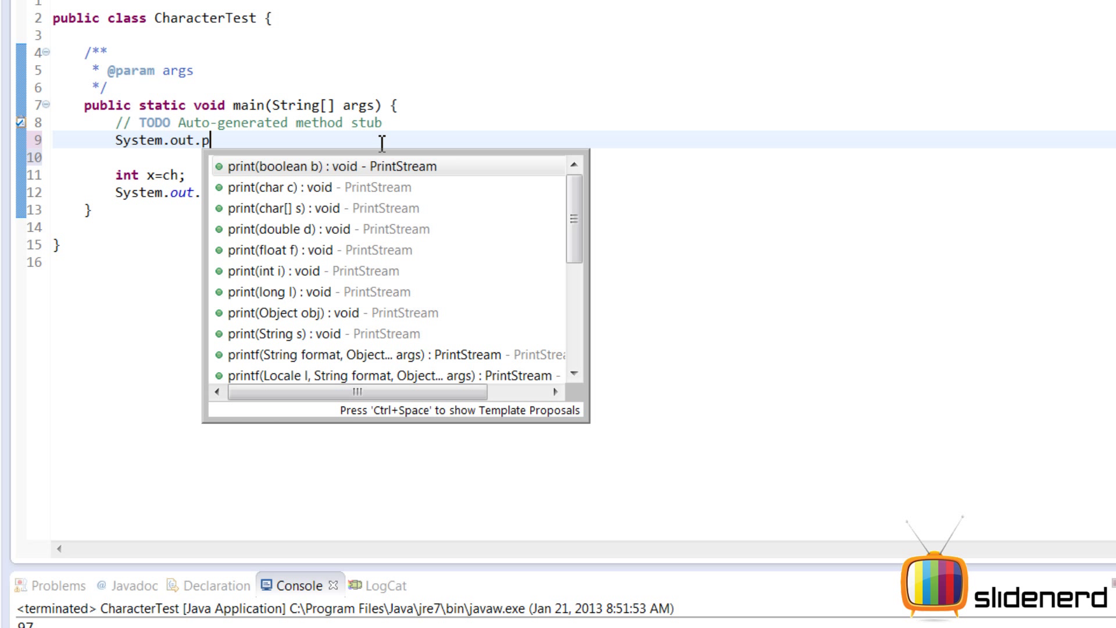
{"action": "type", "text": "pr"}
{"action": "key", "text": "Up"}
{"action": "key", "text": "Up"}
{"action": "key", "text": "Up"}
{"action": "key", "text": "Return"}
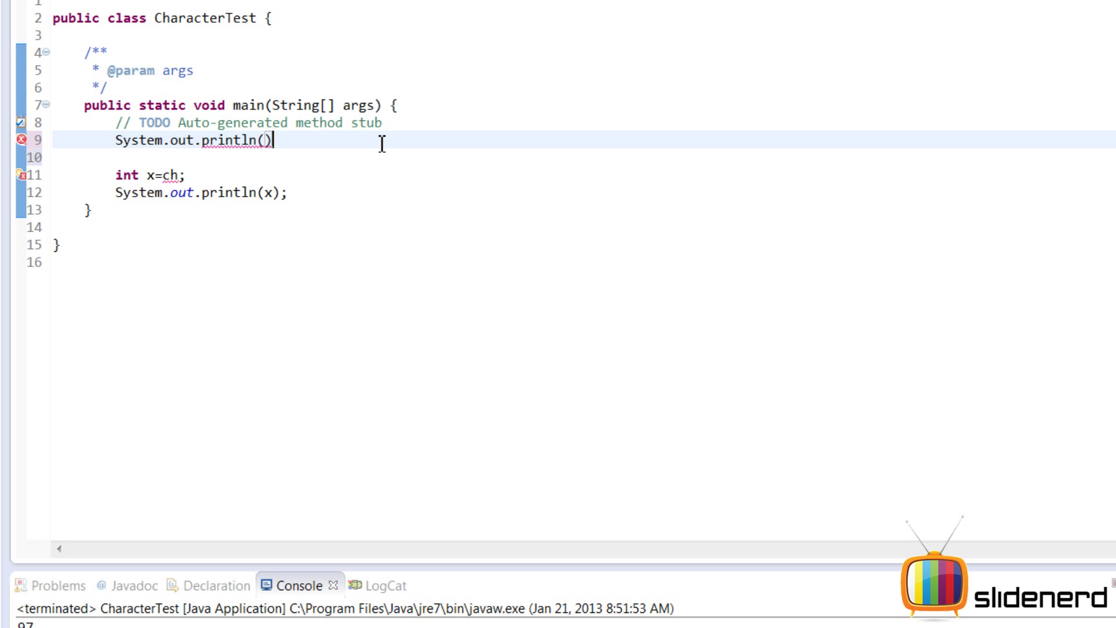
{"action": "type", "text": "\""}
{"action": "type", "text": "Enter characte"}
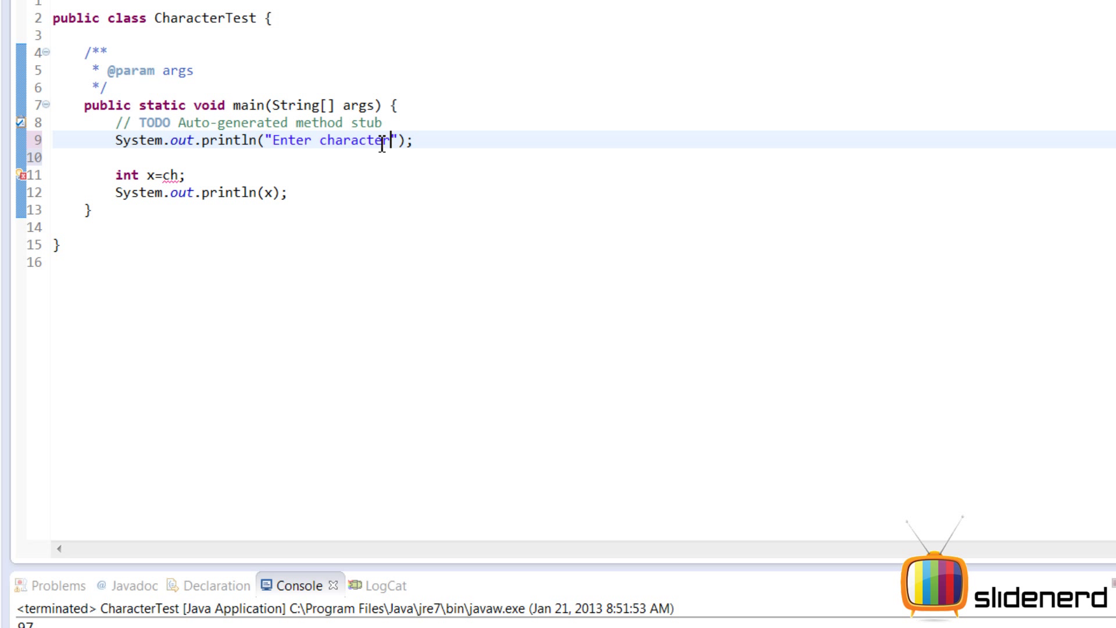
{"action": "type", "text": "r"}
{"action": "key", "text": "End"}
Step: Add System.in.read(); on the next line to read one keyboard character
{"action": "key", "text": "Return"}
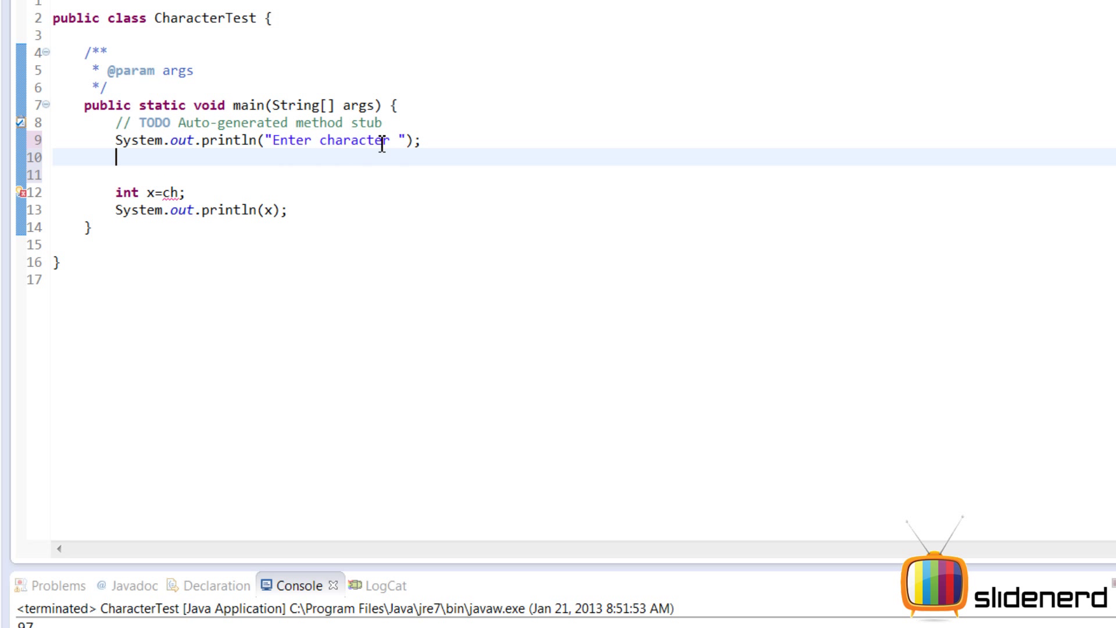
{"action": "type", "text": "ch"}
{"action": "key", "text": "BackSpace"}
{"action": "key", "text": "BackSpace"}
{"action": "type", "text": "S"}
{"action": "type", "text": "ystem.in."}
{"action": "type", "text": "rea"}
{"action": "key", "text": "Return"}
{"action": "type", "text": ";"}
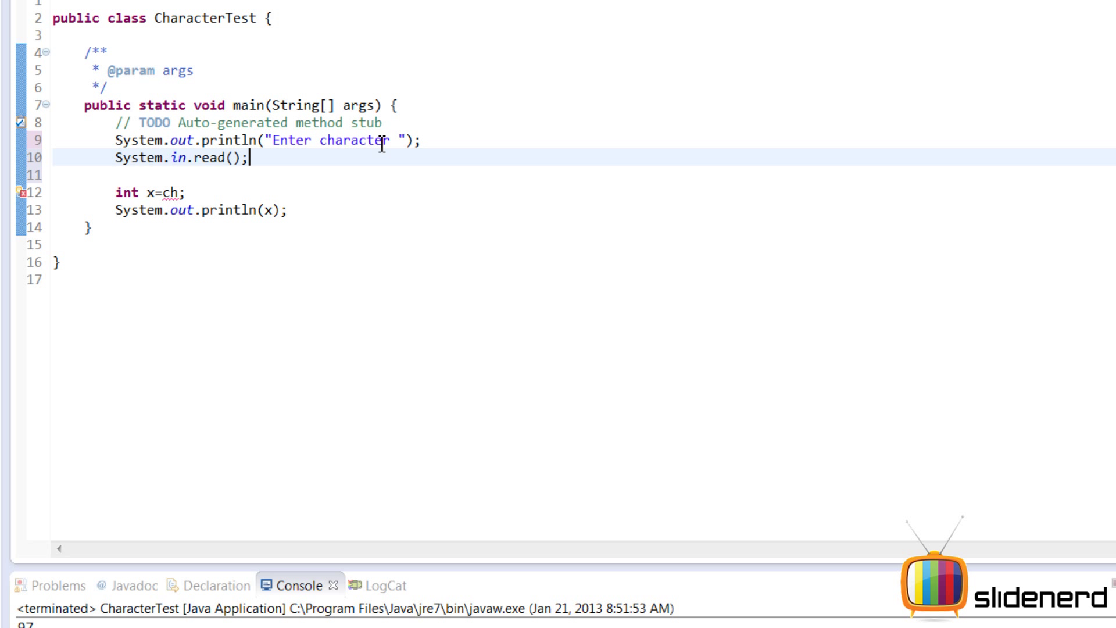
{"action": "key", "text": "Home"}
{"action": "type", "text": "int "}
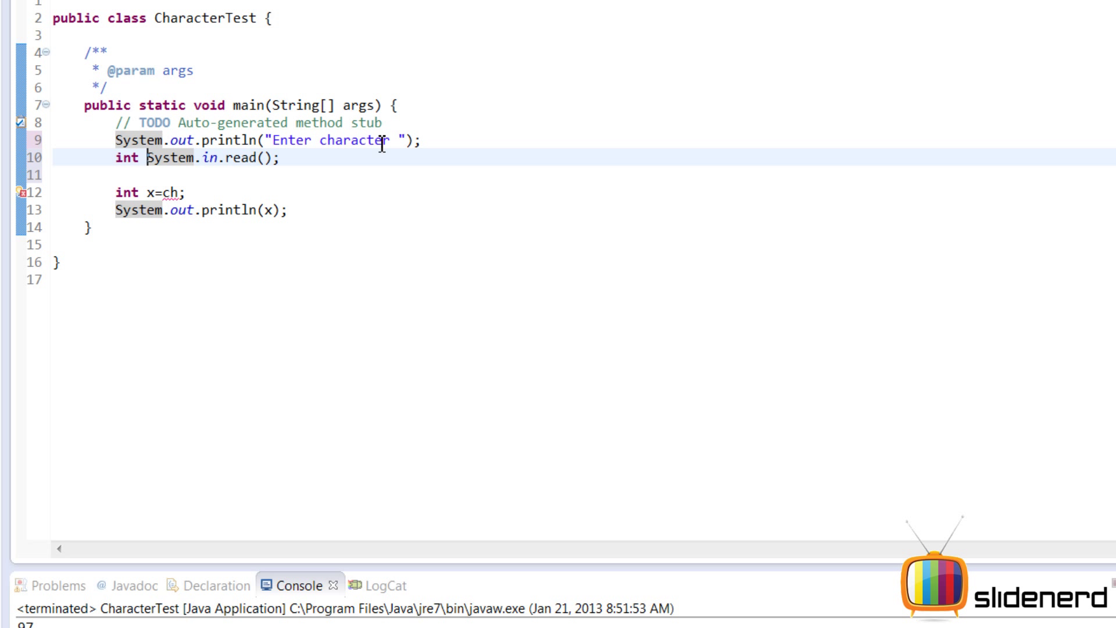
{"action": "type", "text": "x="}
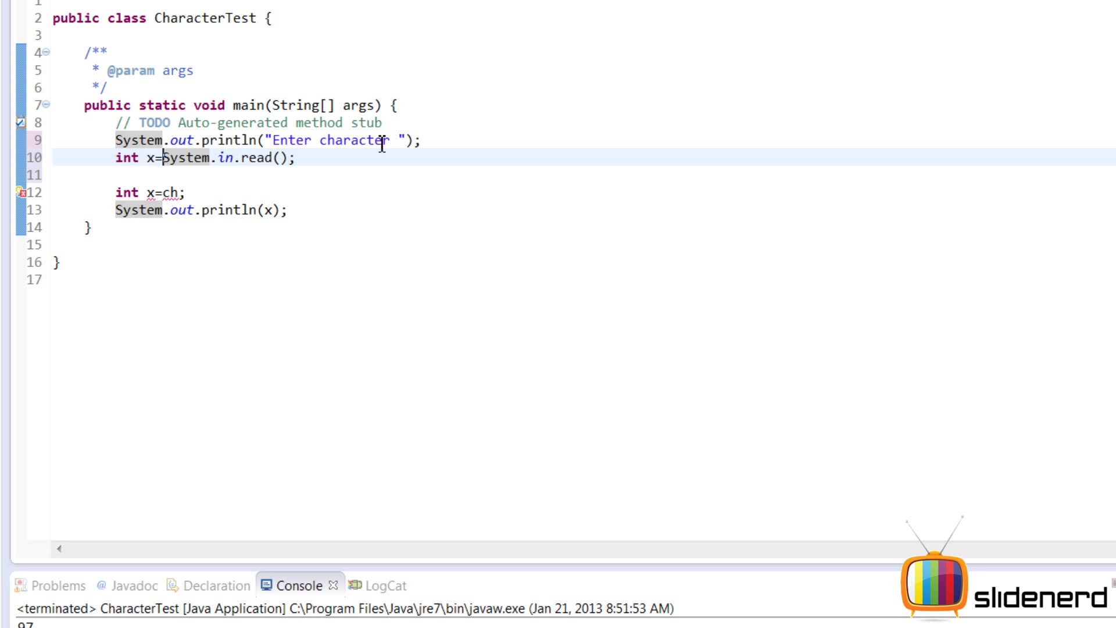
Step: Store the read result in int x and delete the old int x=ch; statement
{"action": "key", "text": "Left"}
{"action": "key", "text": "Down"}
{"action": "key", "text": "Down"}
{"action": "key", "text": "End"}
{"action": "key", "text": "shift+Home"}
{"action": "key", "text": "BackSpace"}
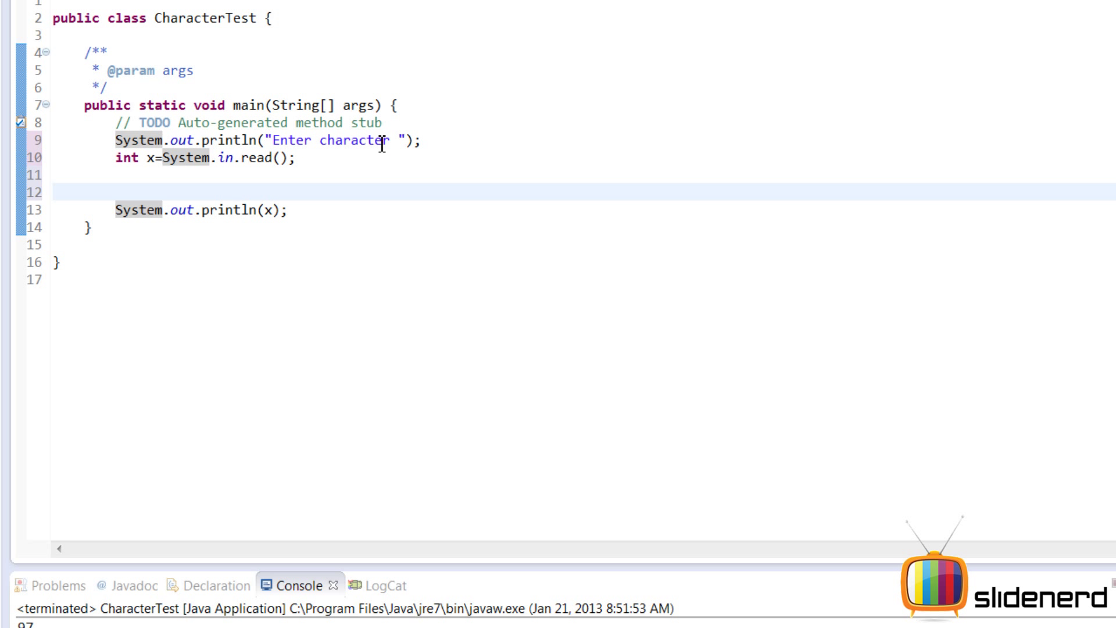
{"action": "key", "text": "BackSpace"}
{"action": "key", "text": "Down"}
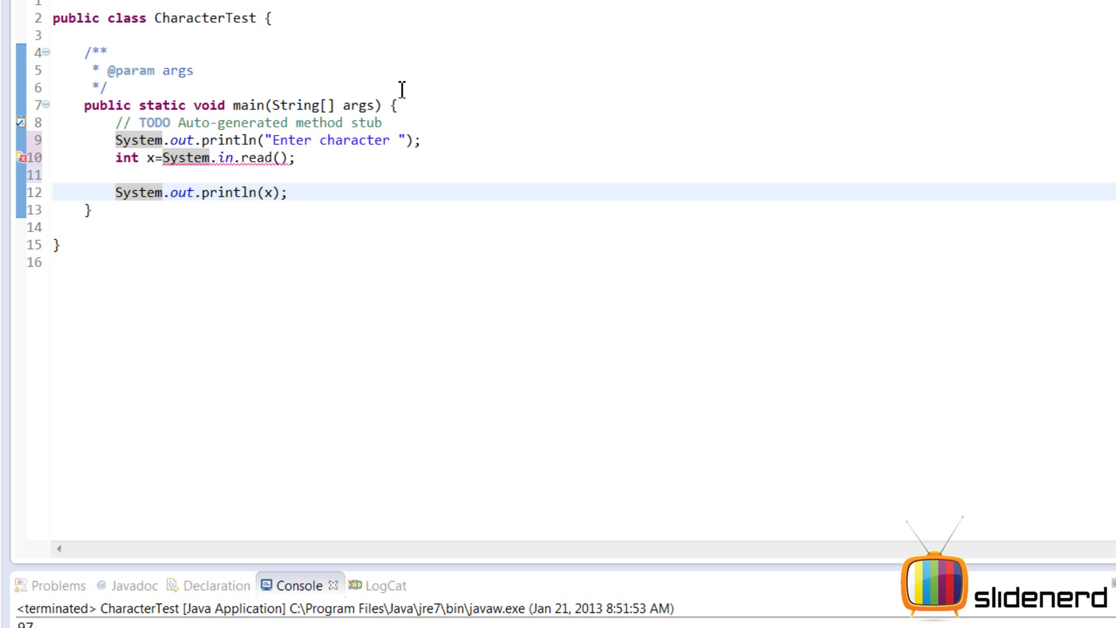
Step: Declare throws Exception on main and save CharacterTest.java
{"action": "left_click", "coordinate": [392, 105]}
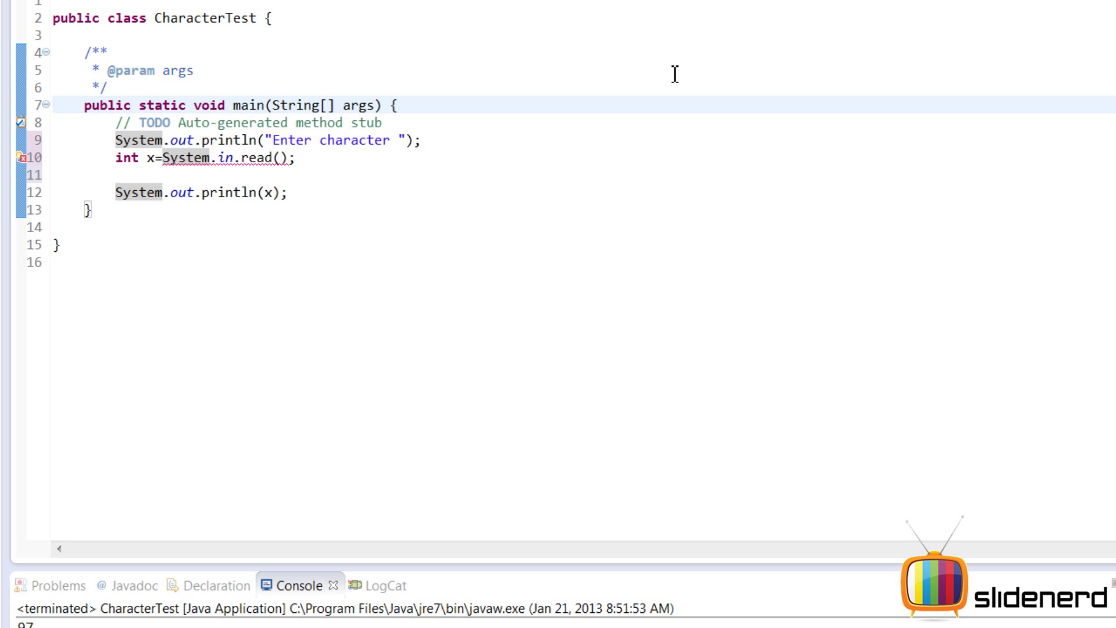
{"action": "type", "text": "throws Ex"}
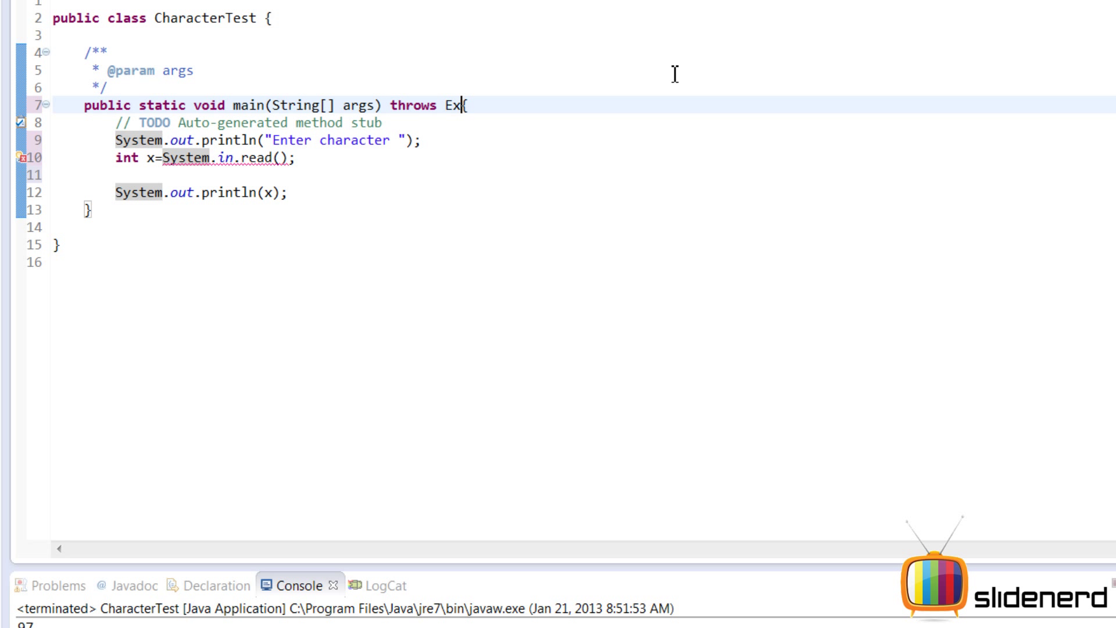
{"action": "type", "text": "ception"}
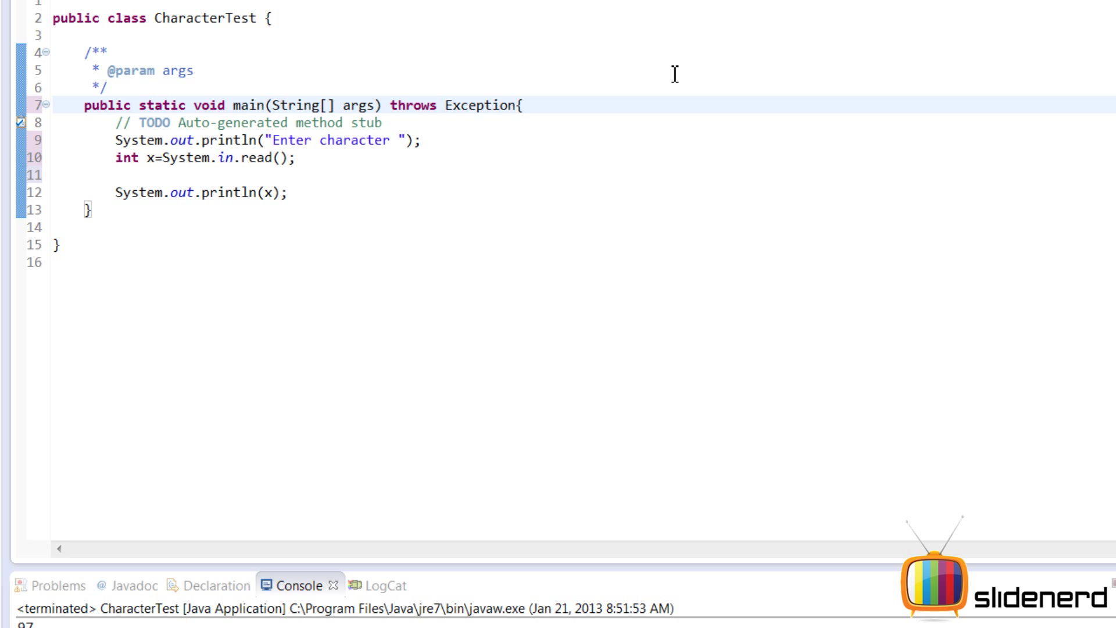
{"action": "key", "text": "shift+Left"}
{"action": "key", "text": "shift+Left"}
{"action": "key", "text": "shift+Left"}
{"action": "key", "text": "shift+Left"}
{"action": "key", "text": "shift+Left"}
{"action": "key", "text": "shift+Left"}
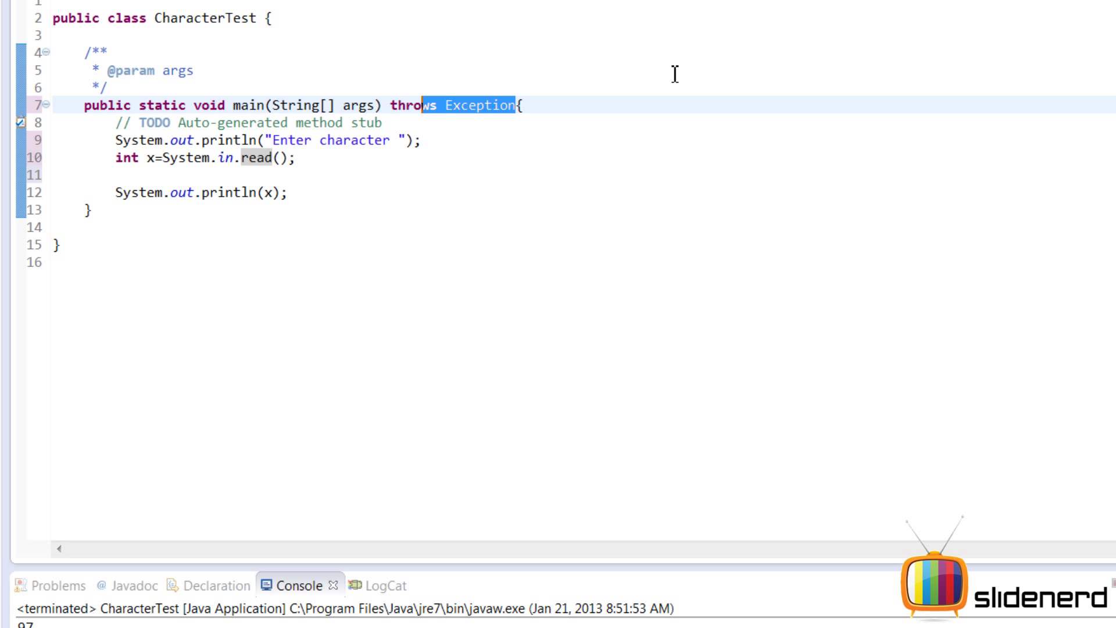
{"action": "key", "text": "shift+Left"}
{"action": "key", "text": "shift+Left"}
{"action": "key", "text": "shift+Left"}
{"action": "key", "text": "shift+Left"}
{"action": "key", "text": "Down"}
{"action": "key", "text": "Down"}
{"action": "key", "text": "Down"}
{"action": "key", "text": "Down"}
{"action": "key", "text": "Down"}
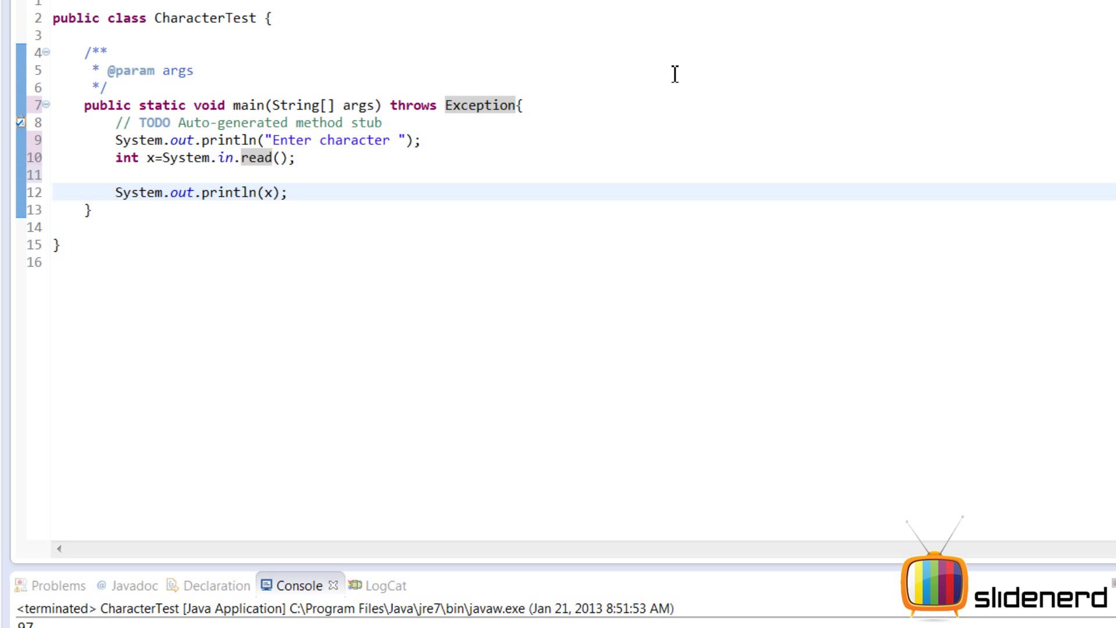
{"action": "key", "text": "ctrl+s"}
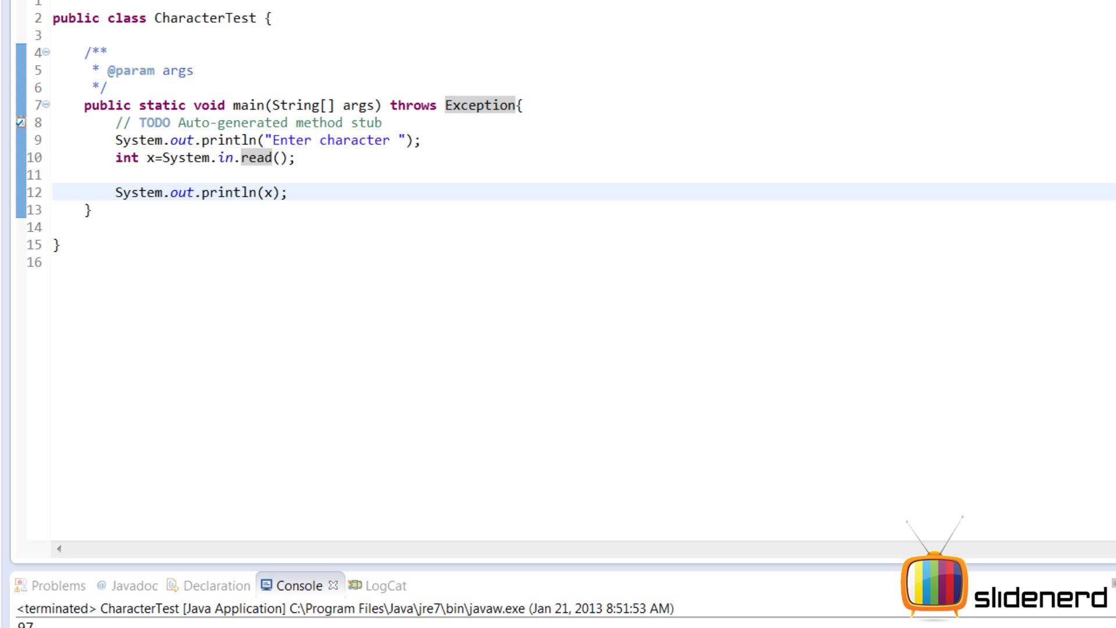
Step: Run CharacterTest, enter B at the prompt, and get 66 printed
{"action": "right_click", "coordinate": [4, 144]}
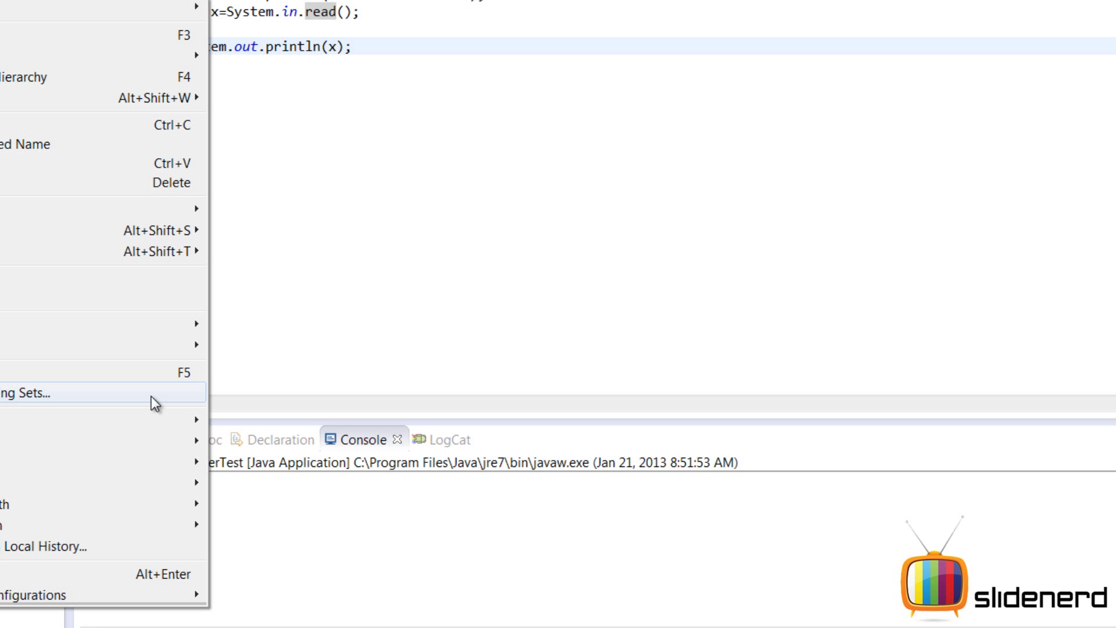
{"action": "left_click", "coordinate": [302, 416]}
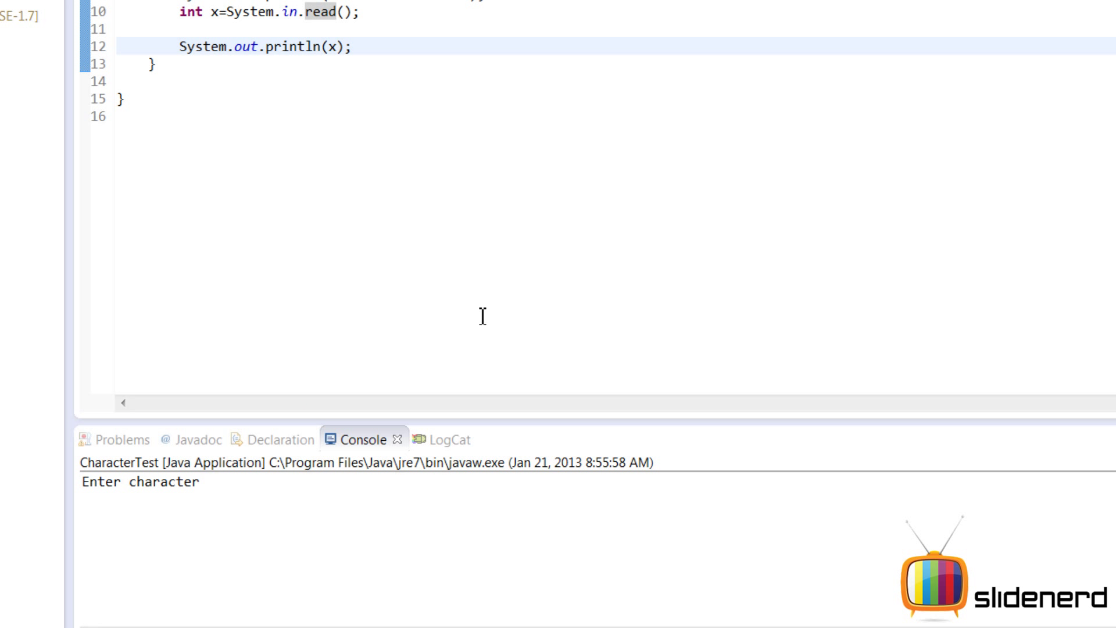
{"action": "left_click", "coordinate": [229, 520]}
{"action": "type", "text": "B"}
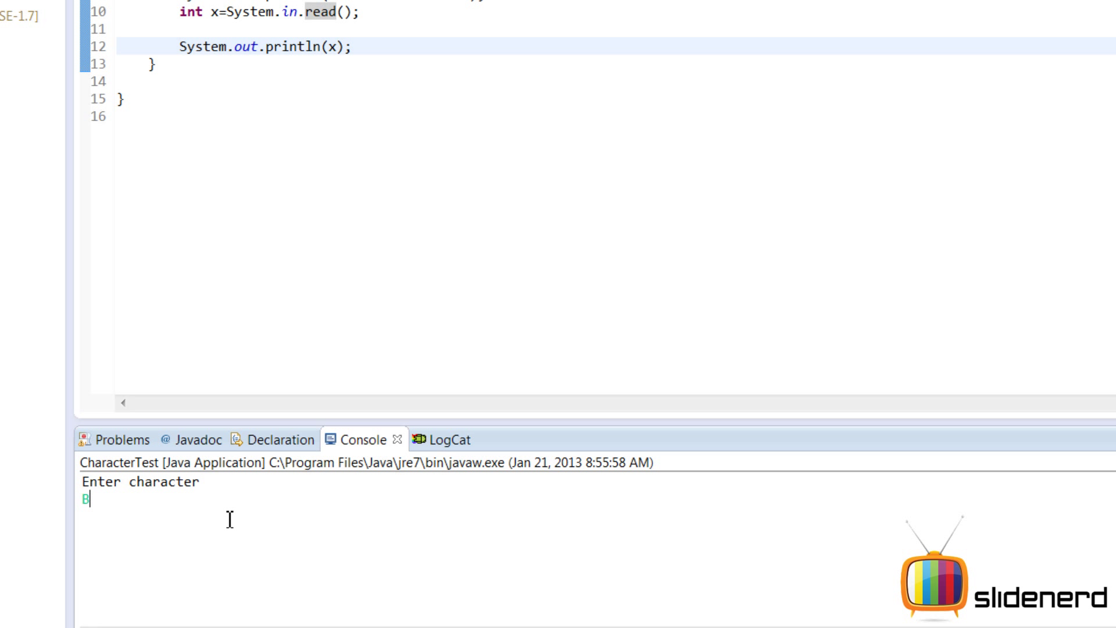
{"action": "key", "text": "Return"}
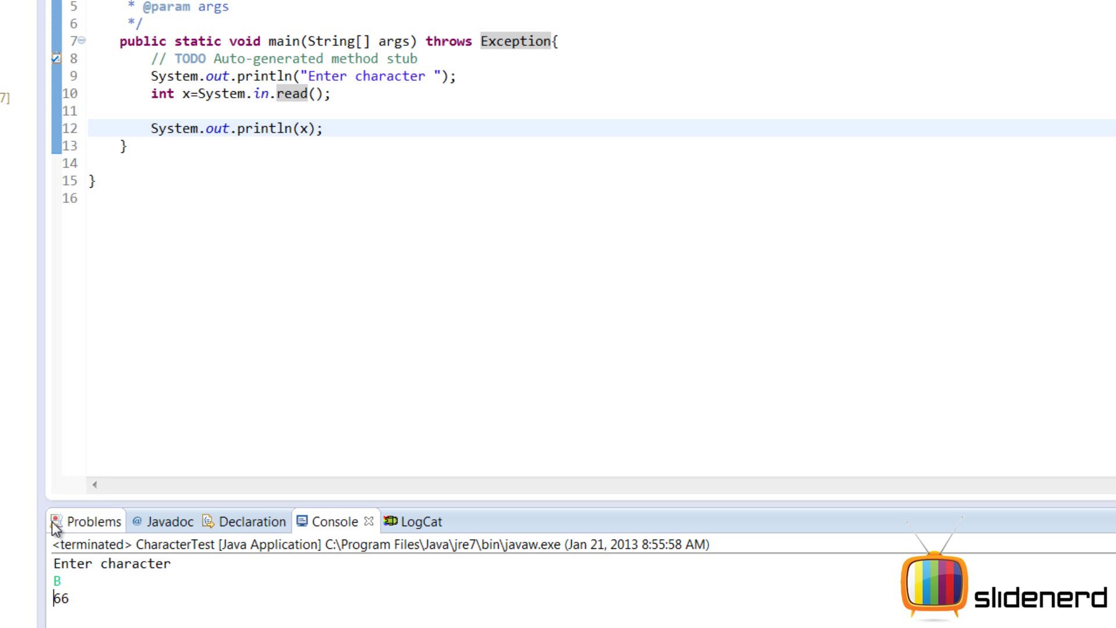
{"action": "double_click", "coordinate": [58, 580]}
{"action": "left_click", "coordinate": [241, 93]}
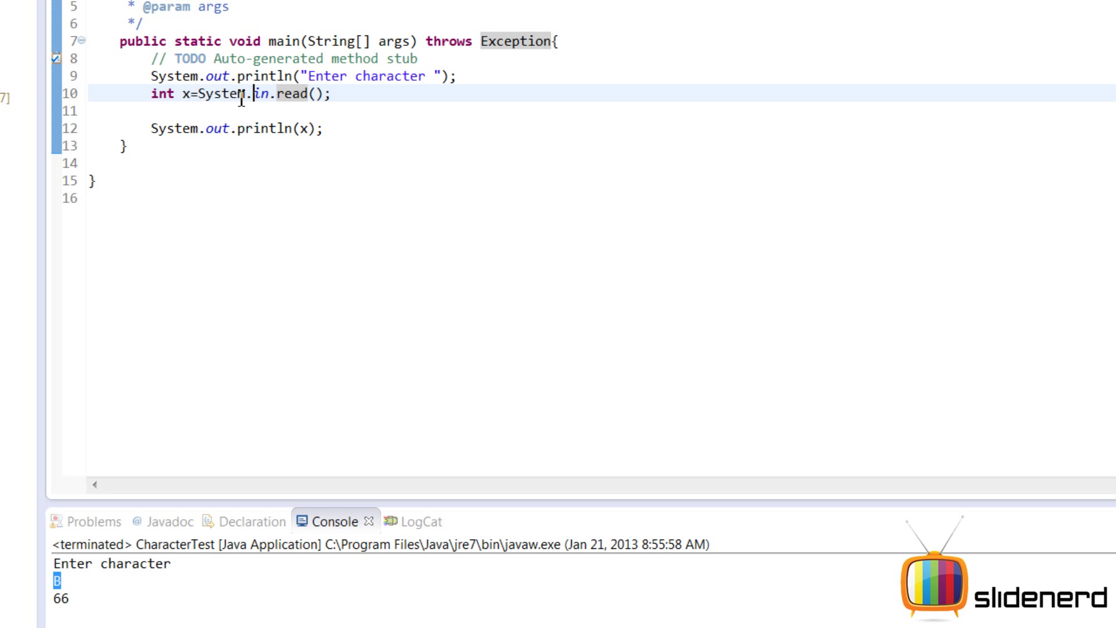
{"action": "left_click_drag", "start_coordinate": [200, 94], "coordinate": [333, 93]}
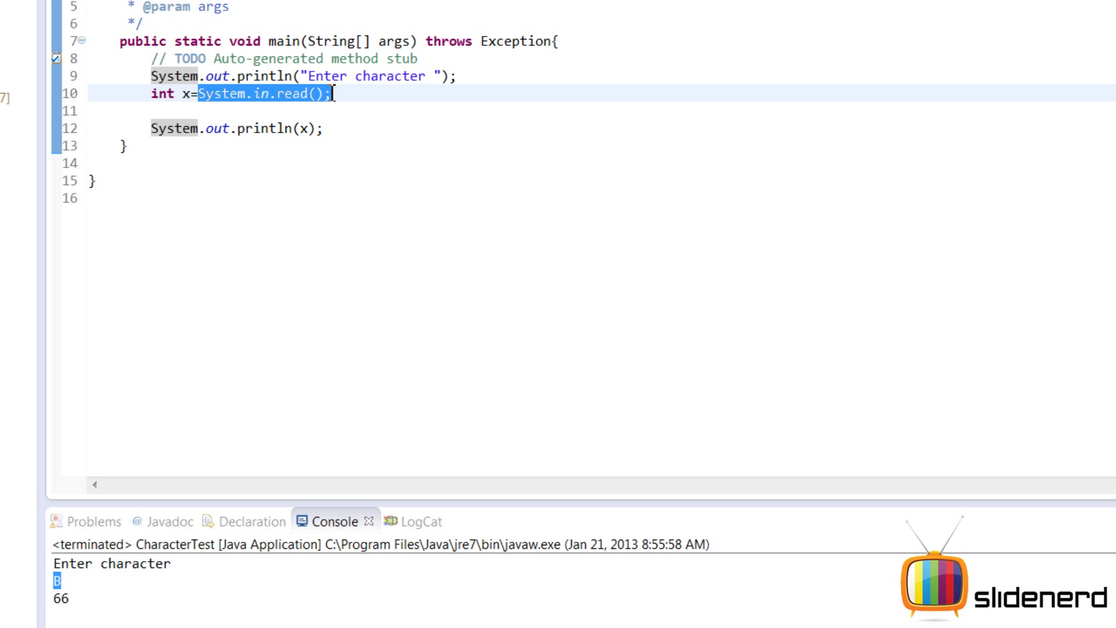
{"action": "left_click", "coordinate": [193, 93]}
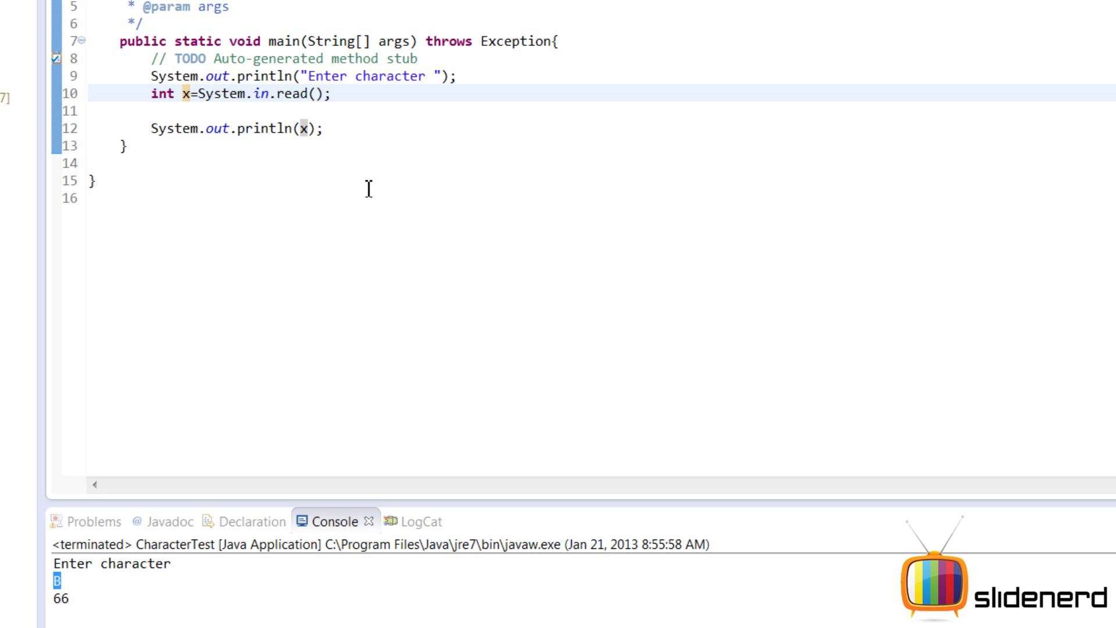
{"action": "key", "text": "shift+Left"}
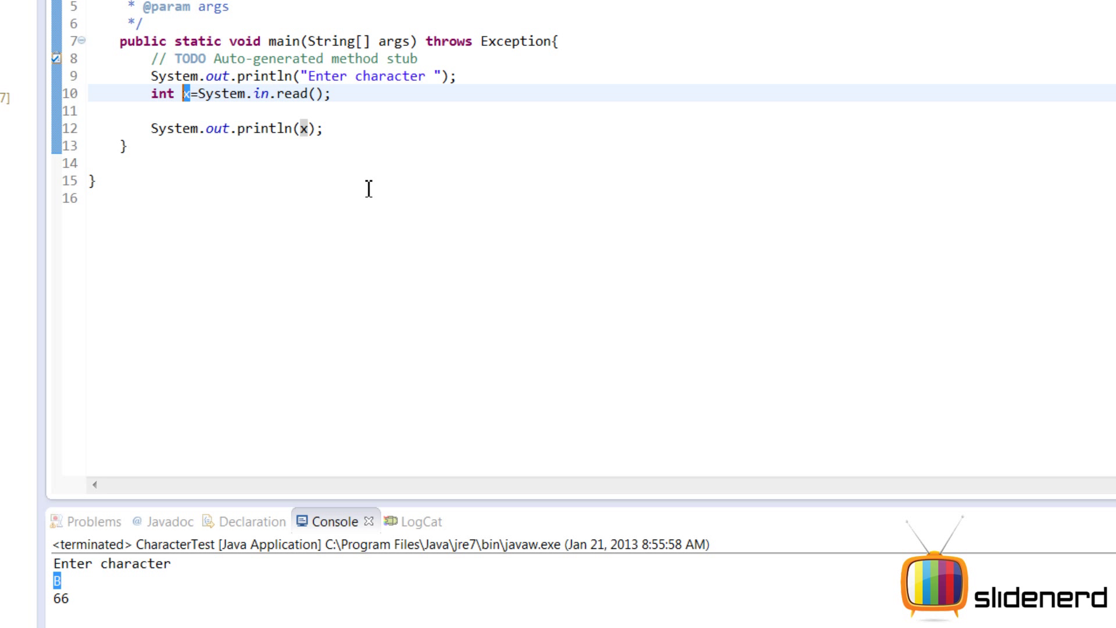